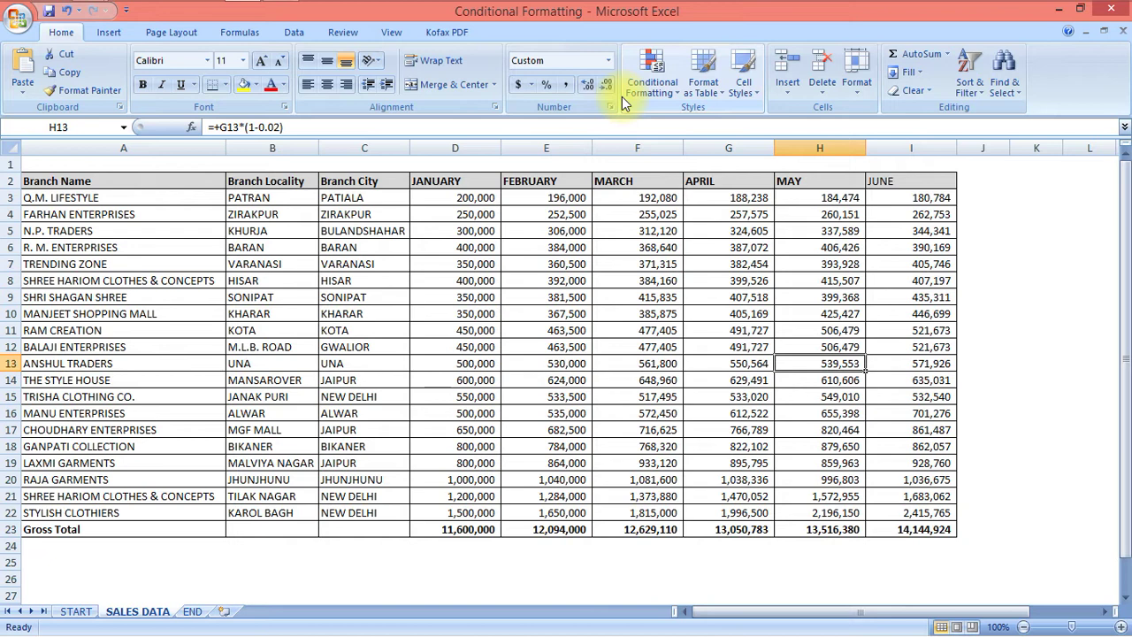
Step: Create a Greater Than highlight rule for the January sales in D3:D22 with a threshold of 600000
left_click_drag(469, 200, 491, 513)
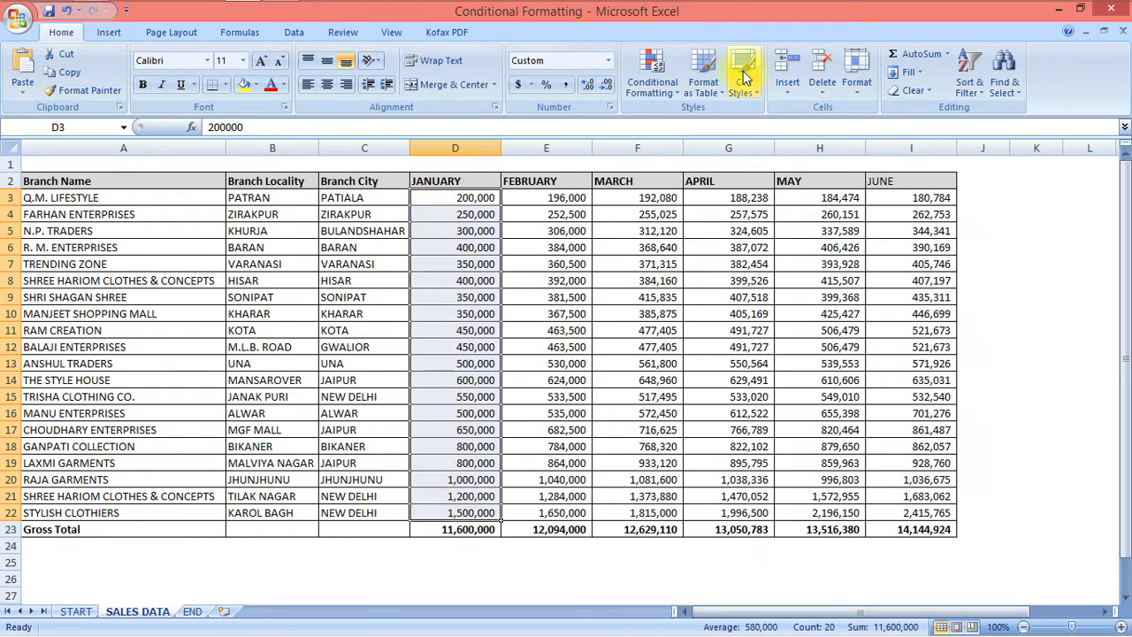
left_click(667, 85)
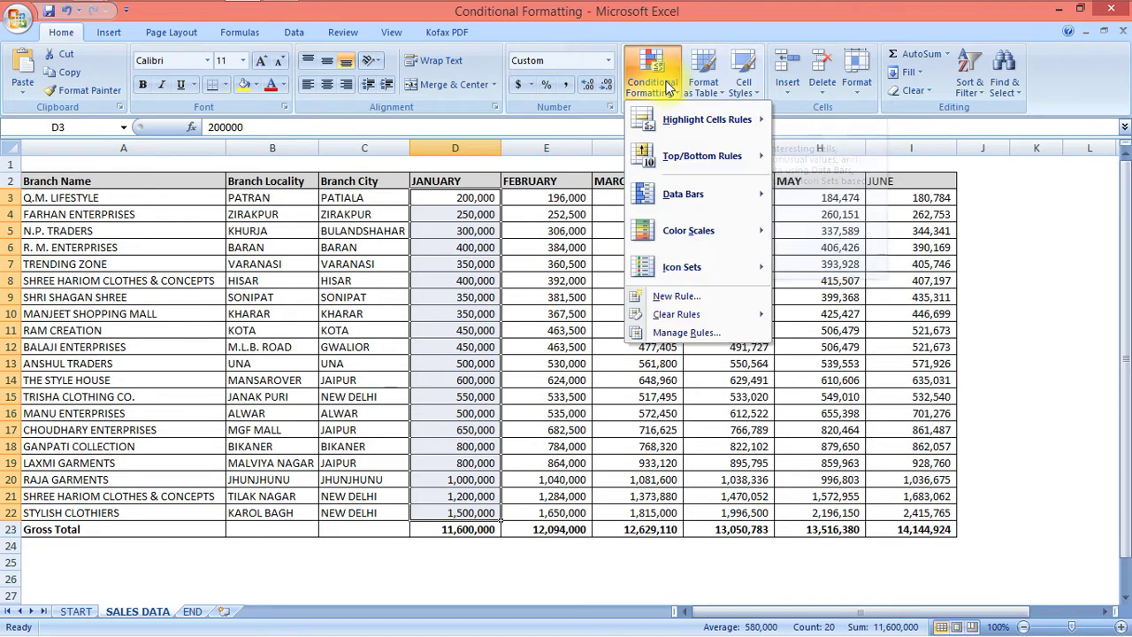
mouse_move(681, 117)
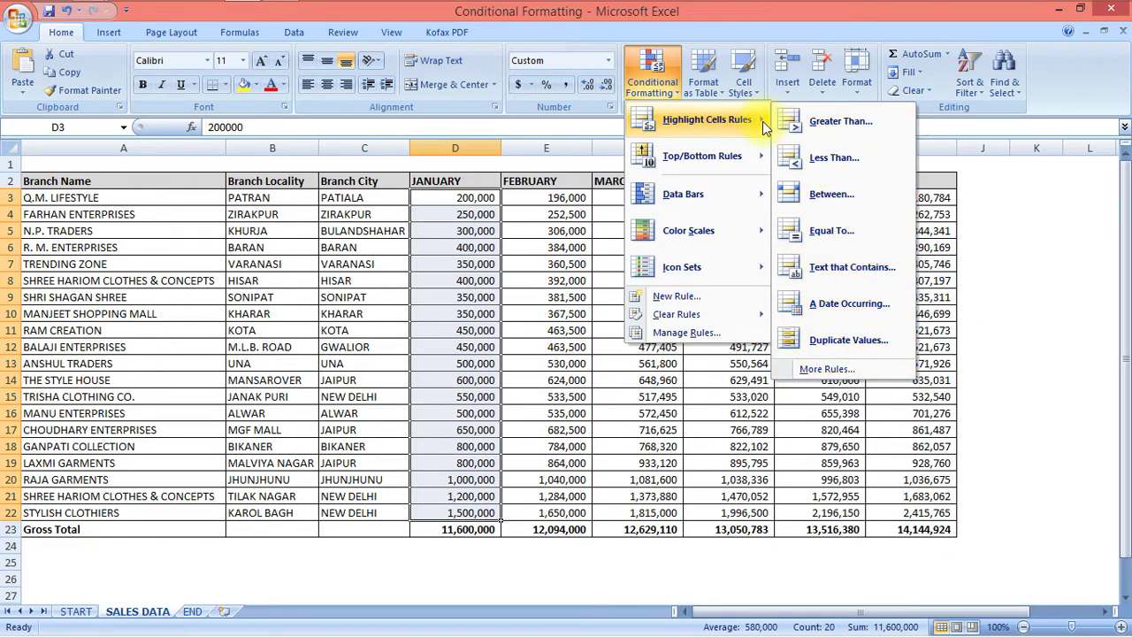
left_click(799, 124)
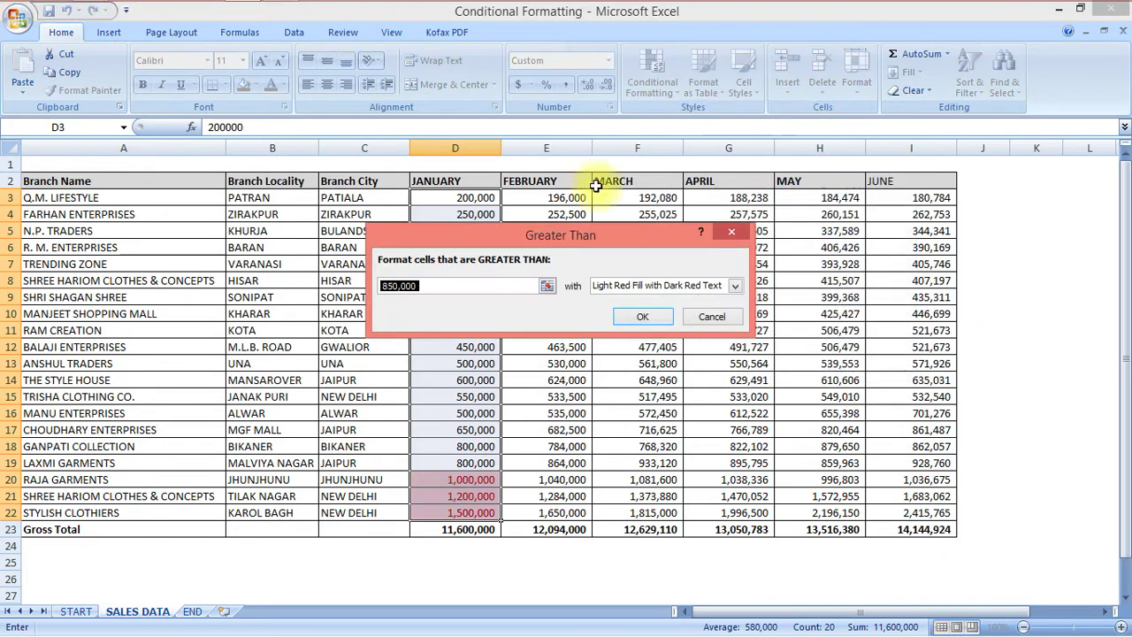
left_click(429, 285)
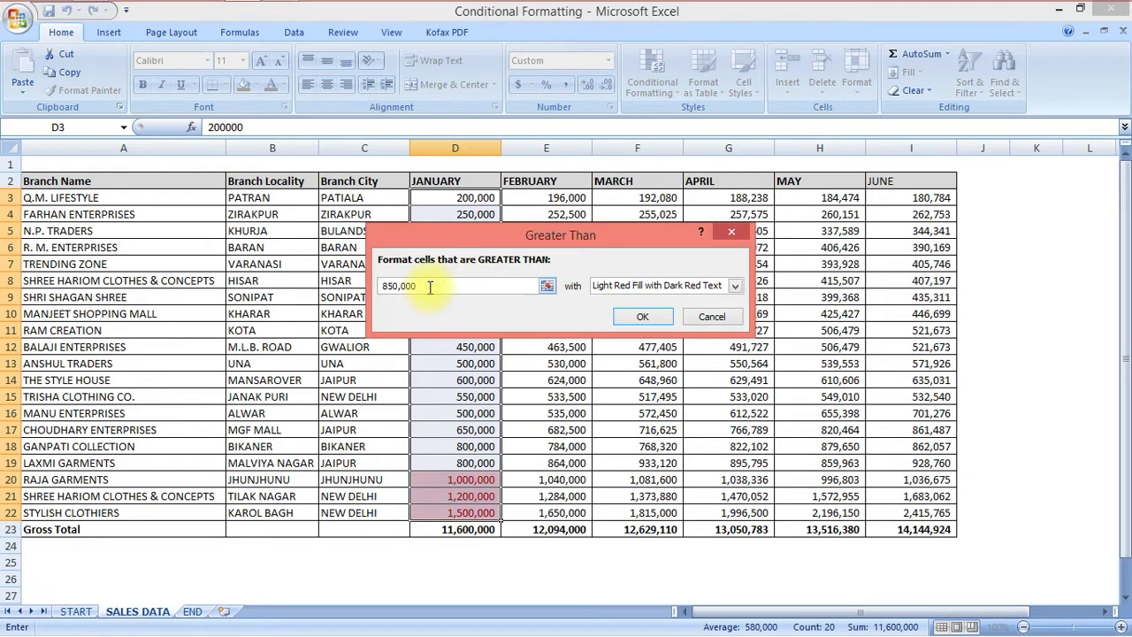
key("BackSpace")
key("BackSpace")
key("BackSpace")
key("BackSpace")
key("BackSpace")
key("BackSpace")
key("BackSpace")
type("60")
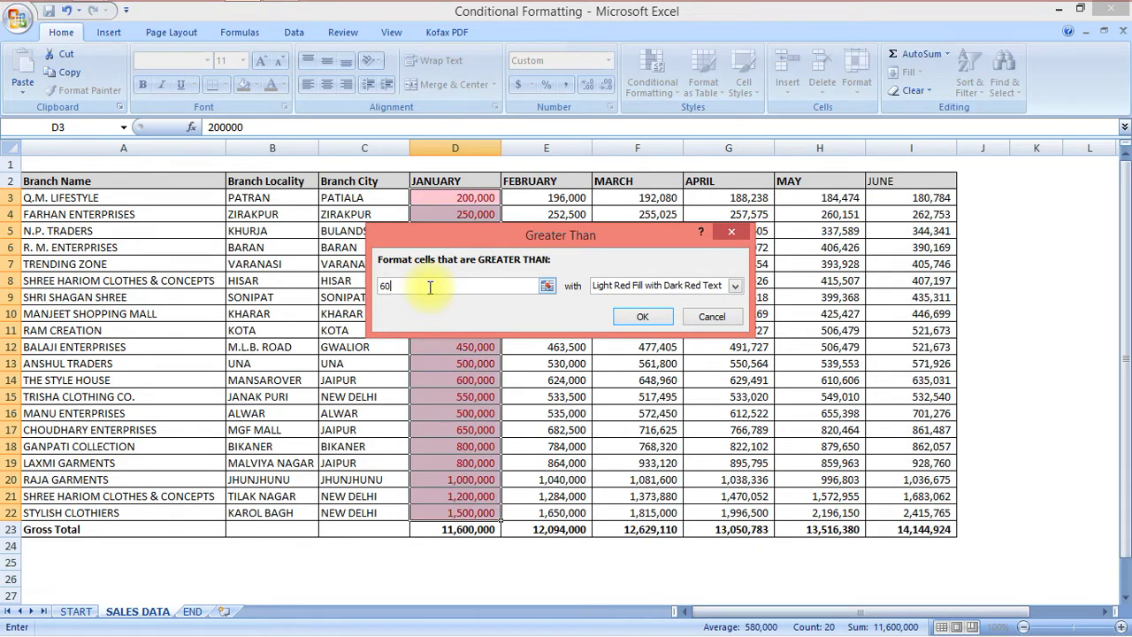
type("0000")
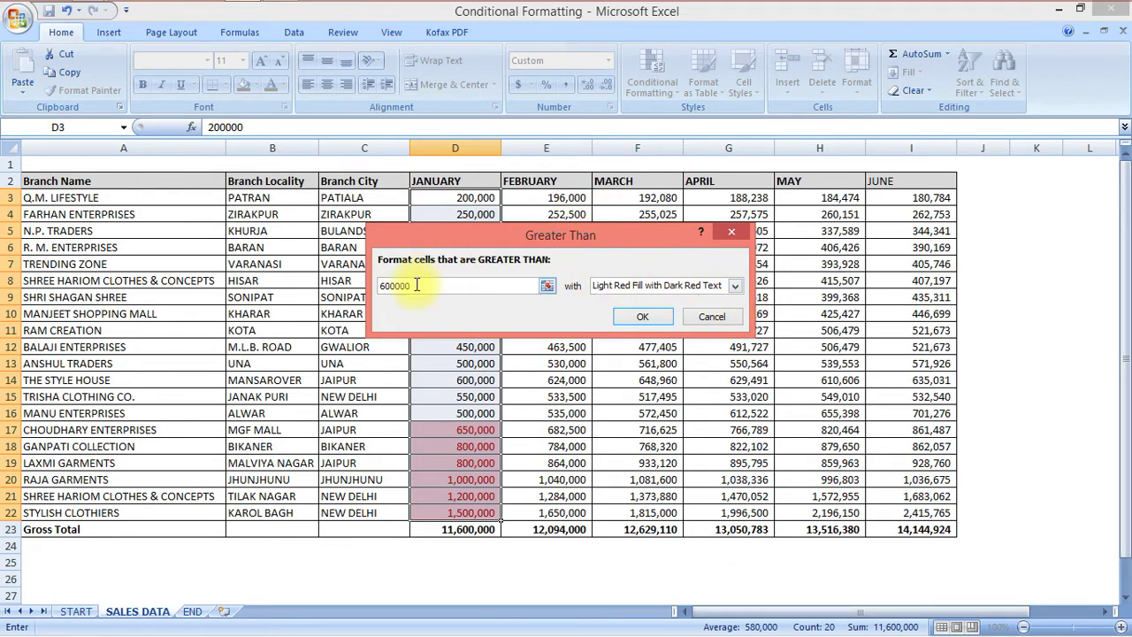
Step: Give the Greater Than rule Green Fill with Dark Green Text and apply it to the January sales
left_click(736, 286)
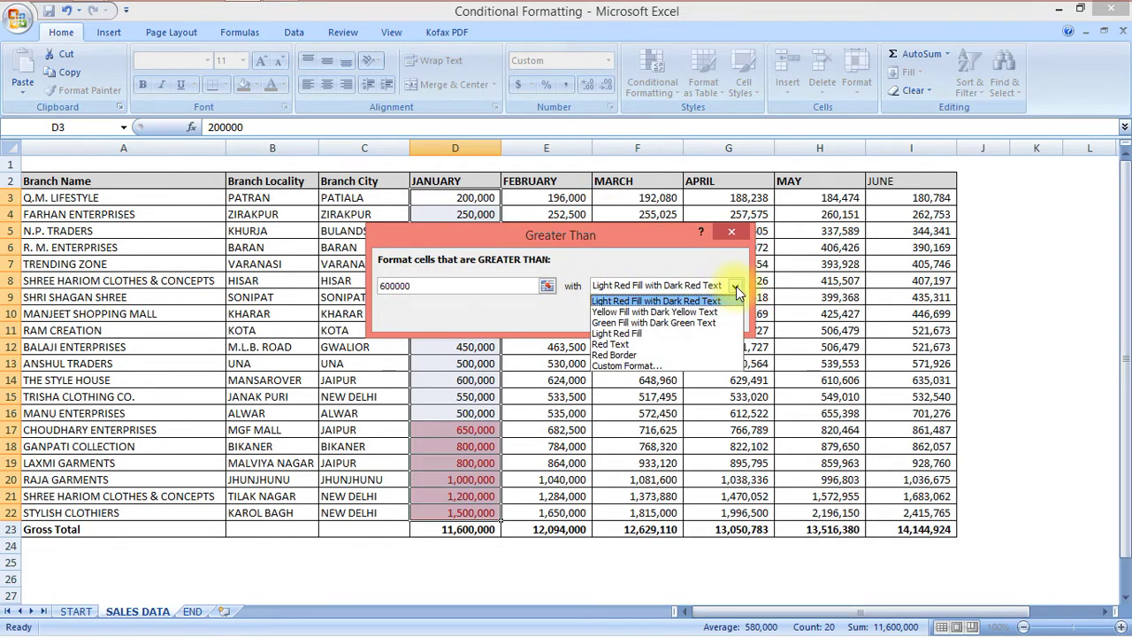
left_click(627, 323)
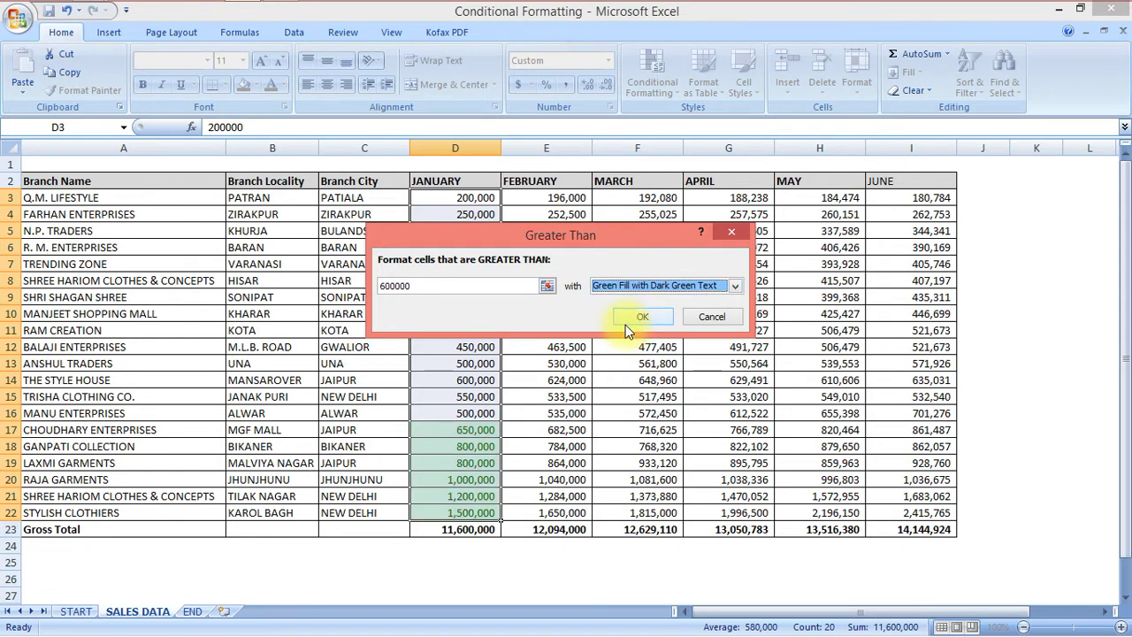
left_click(642, 316)
left_click(566, 363)
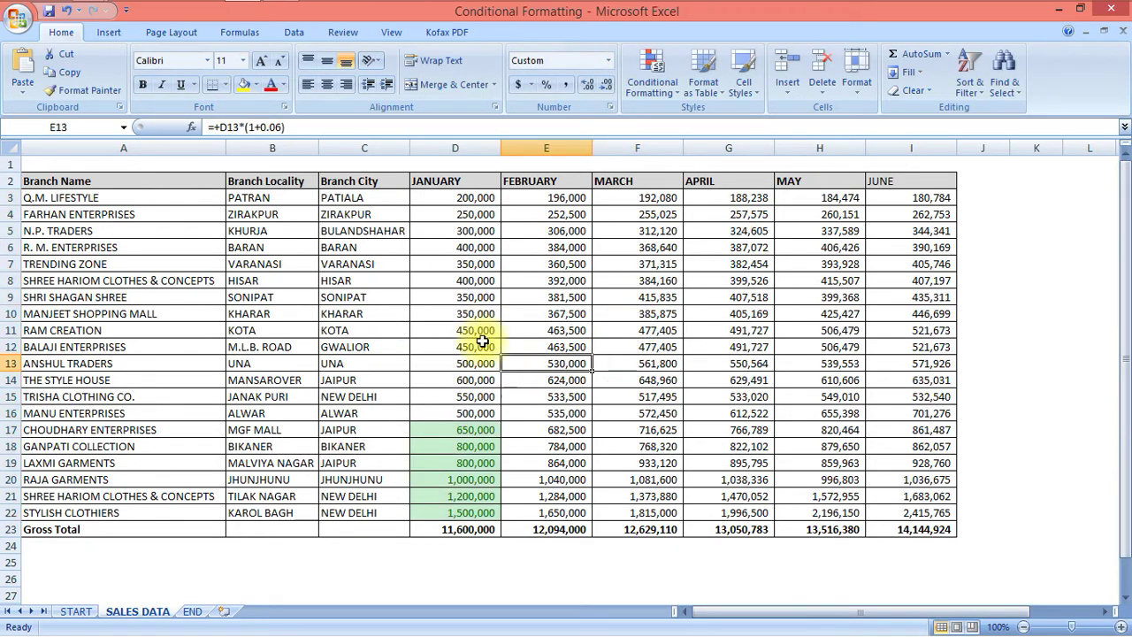
Step: Change the January sales of TRISHA CLOTHING CO. in D15 to 675000
scroll(501, 416, "down", 1)
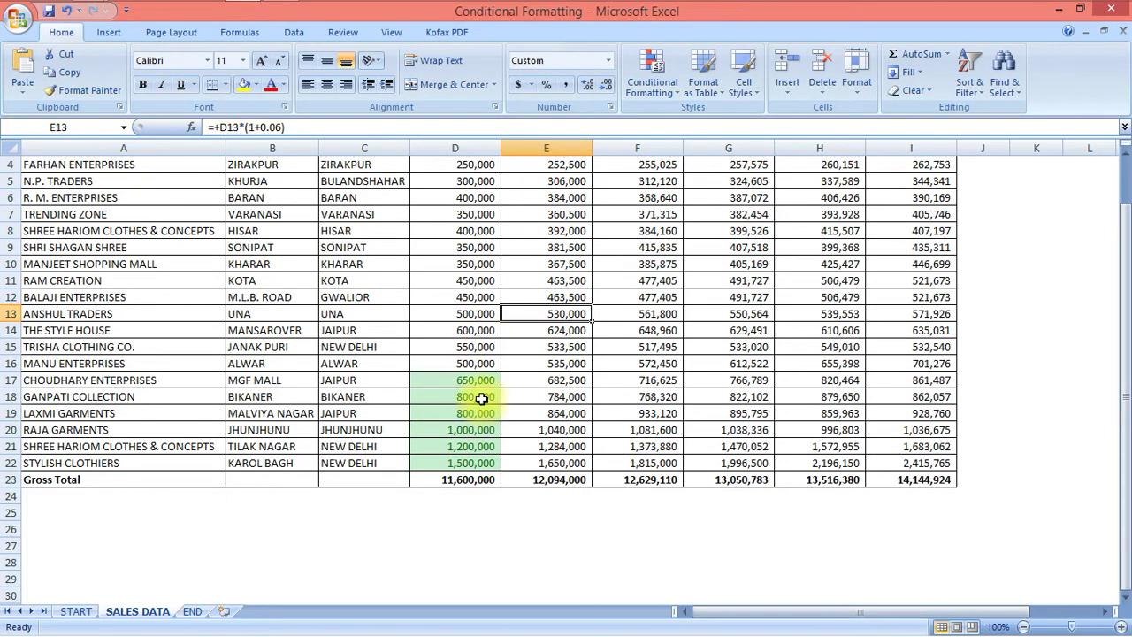
left_click(489, 348)
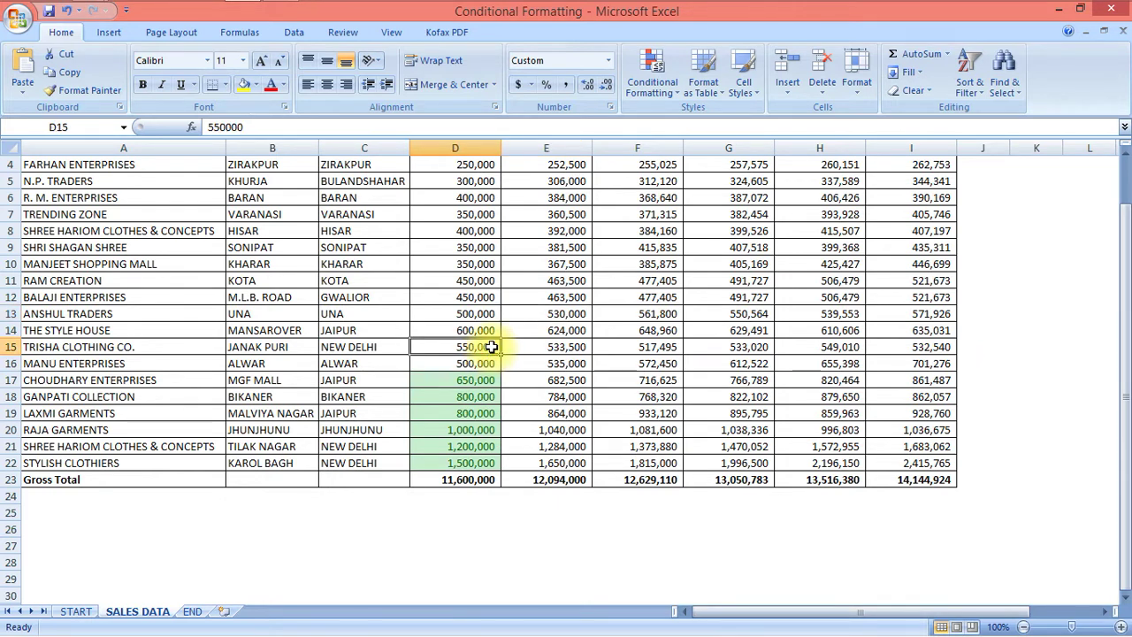
type("675000")
key("Return")
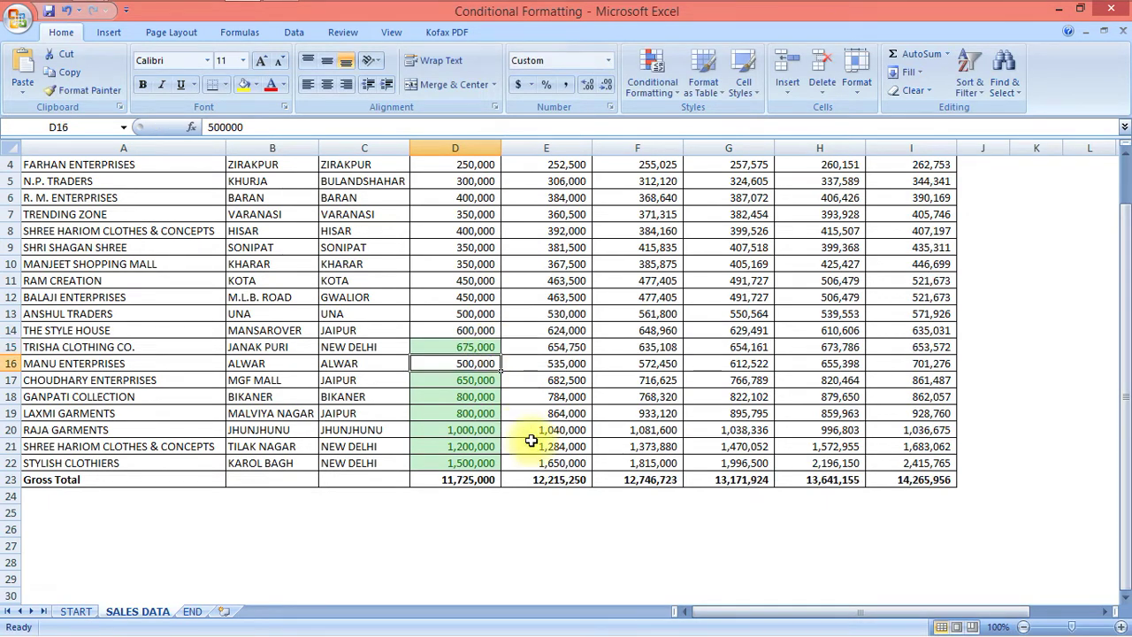
Step: Highlight January sales in D3:D22 that are less than 300000 with Light Red Fill with Dark Red Text
scroll(472, 215, "up", 1)
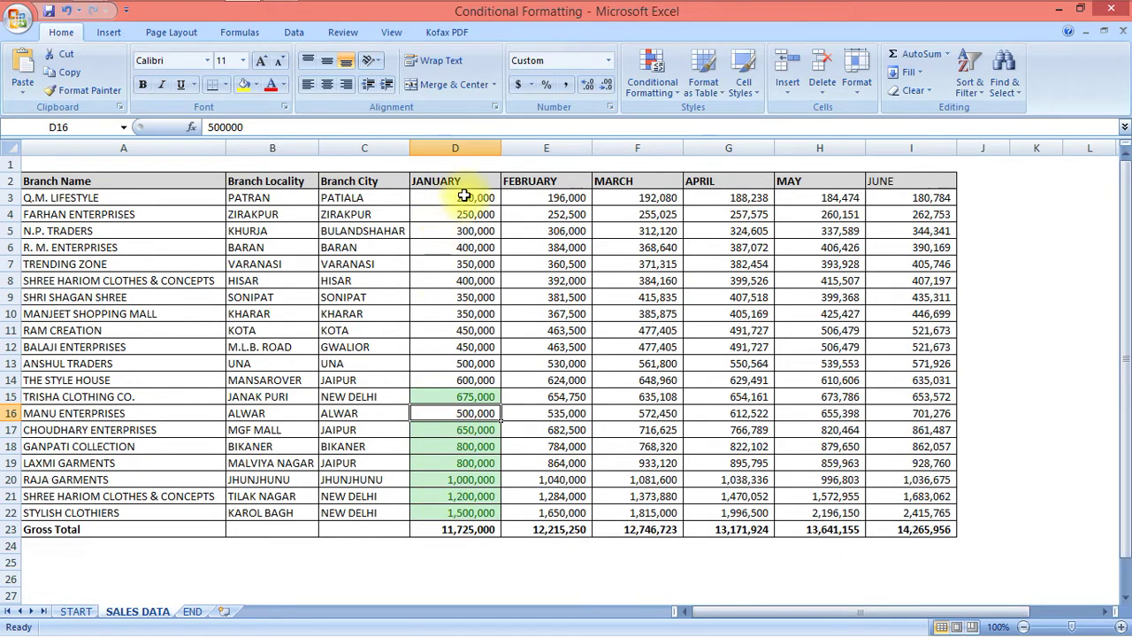
left_click_drag(467, 199, 462, 513)
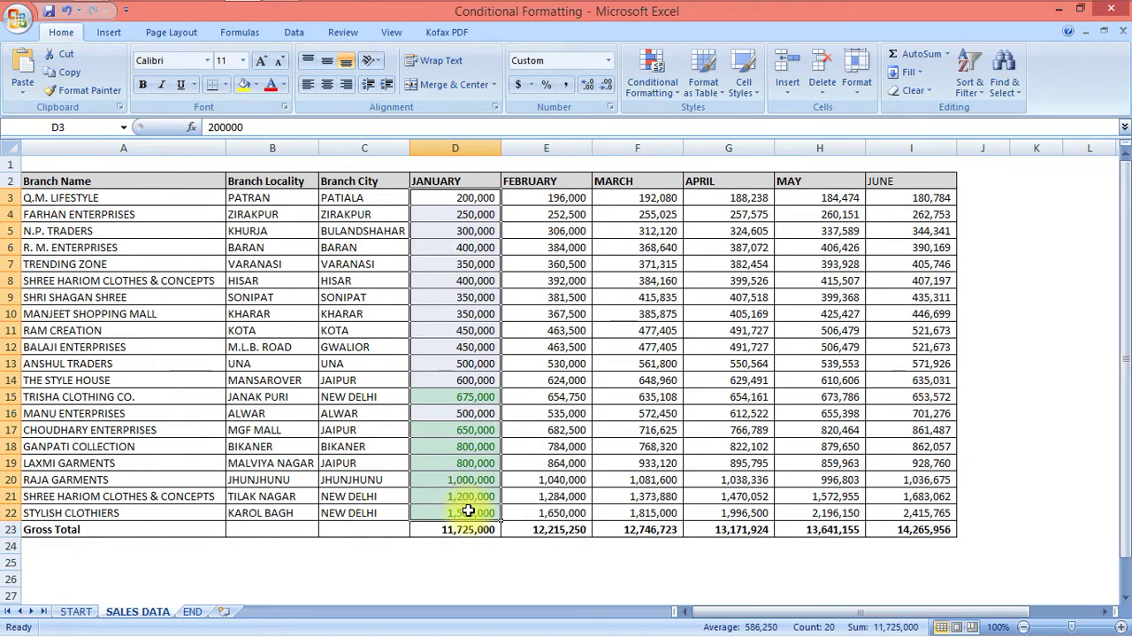
left_click(656, 88)
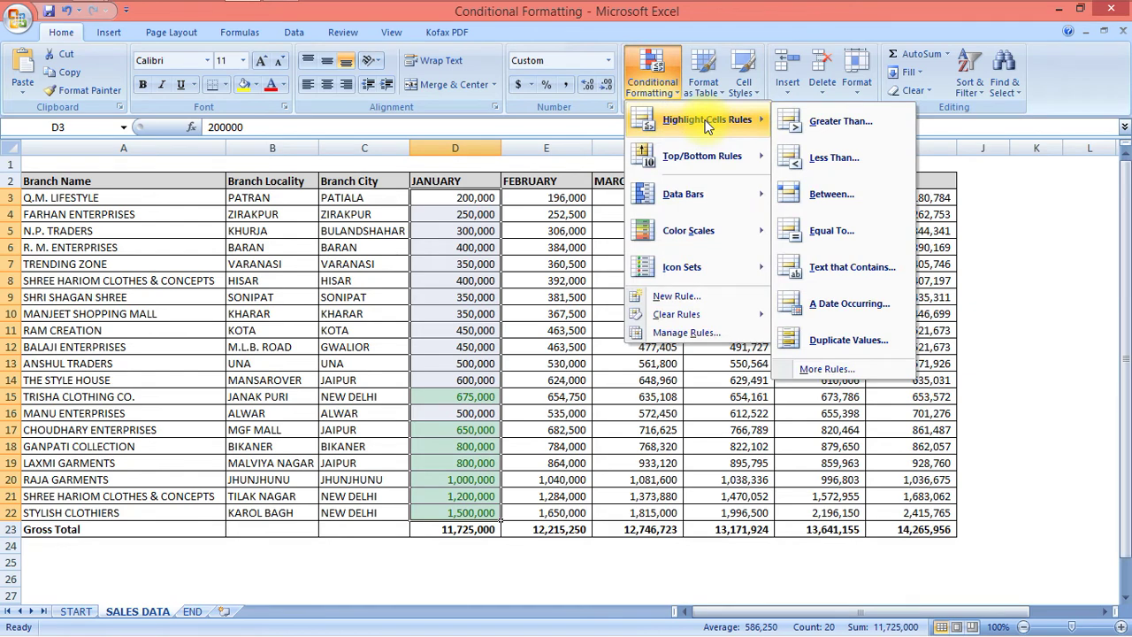
left_click(848, 158)
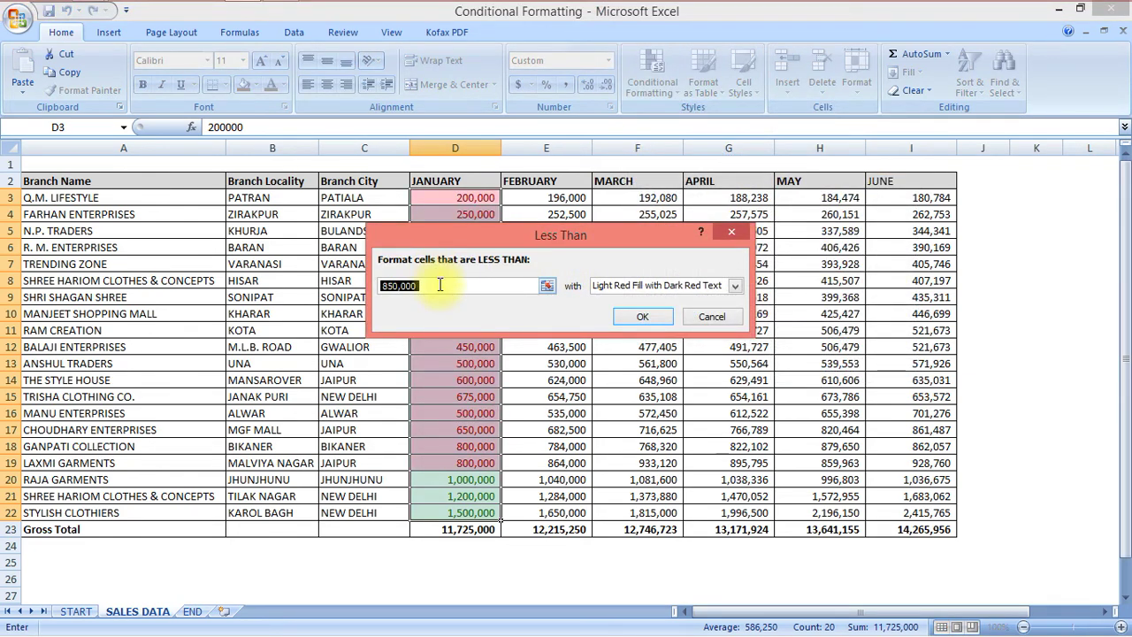
type("300000")
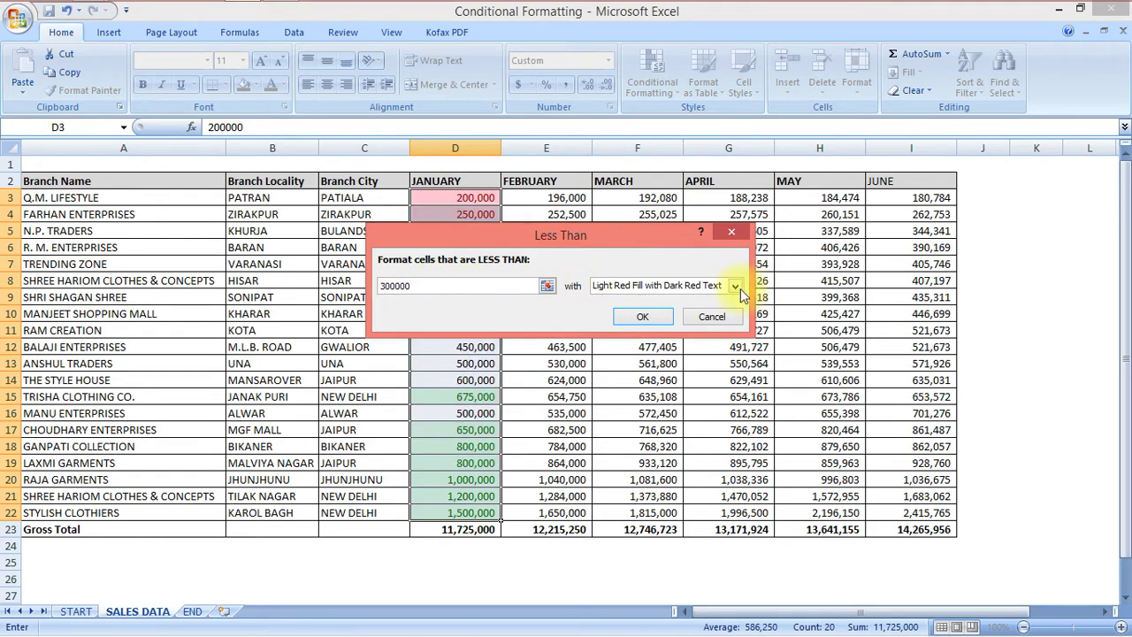
left_click(661, 316)
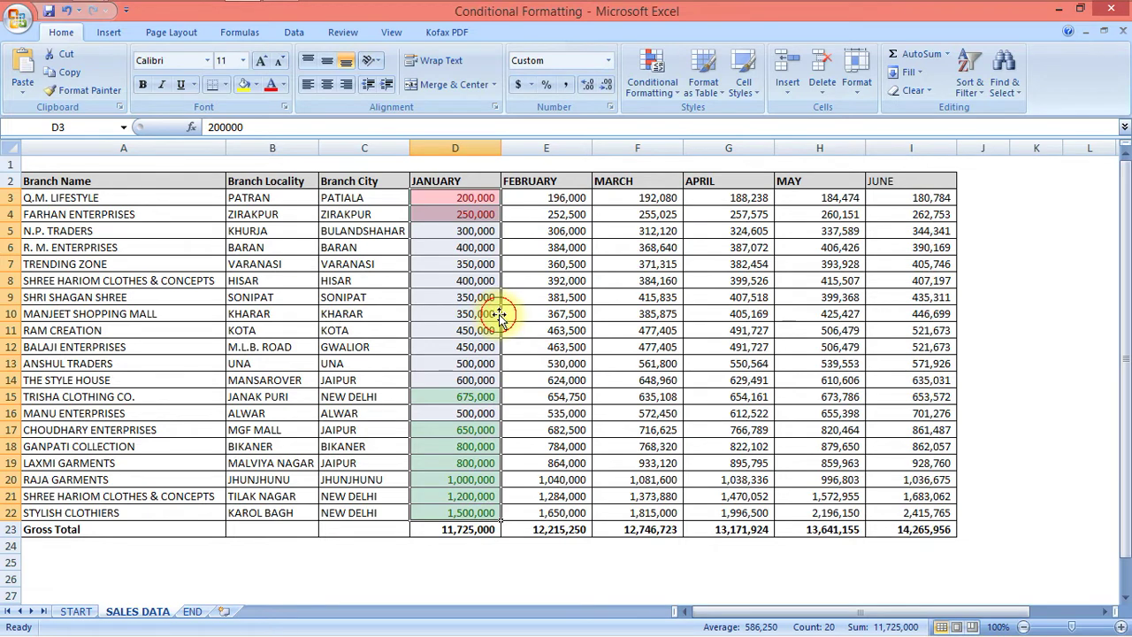
left_click(482, 380)
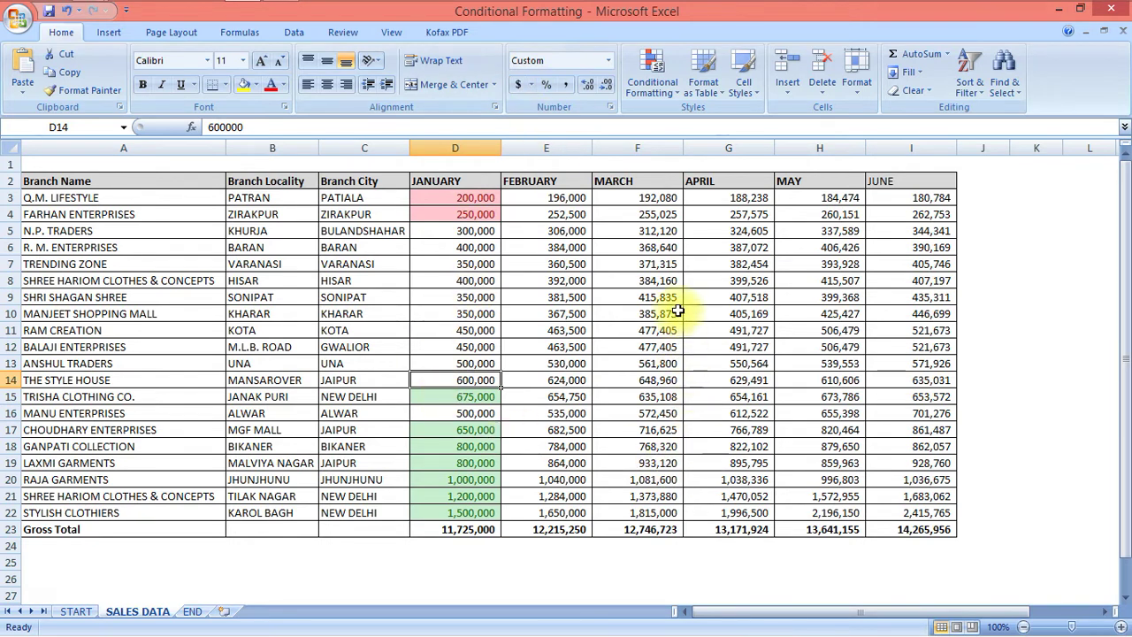
Step: Highlight February sales in E3:E22 between 400000 and 800000 with Yellow Fill with Dark Yellow Text
left_click_drag(580, 200, 582, 514)
left_click(665, 84)
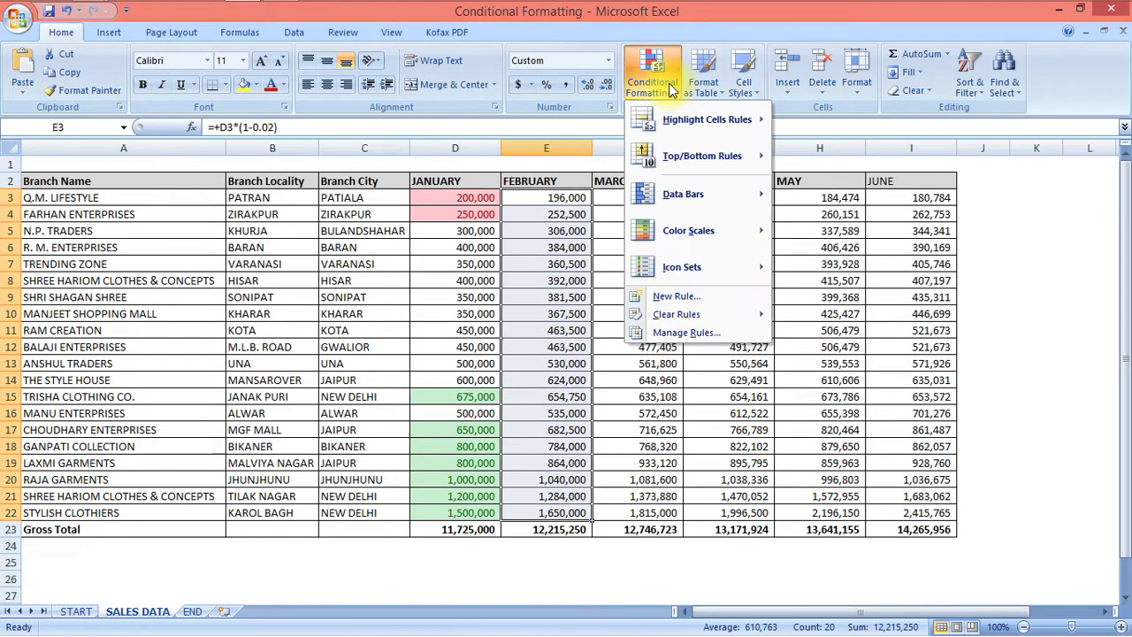
mouse_move(696, 127)
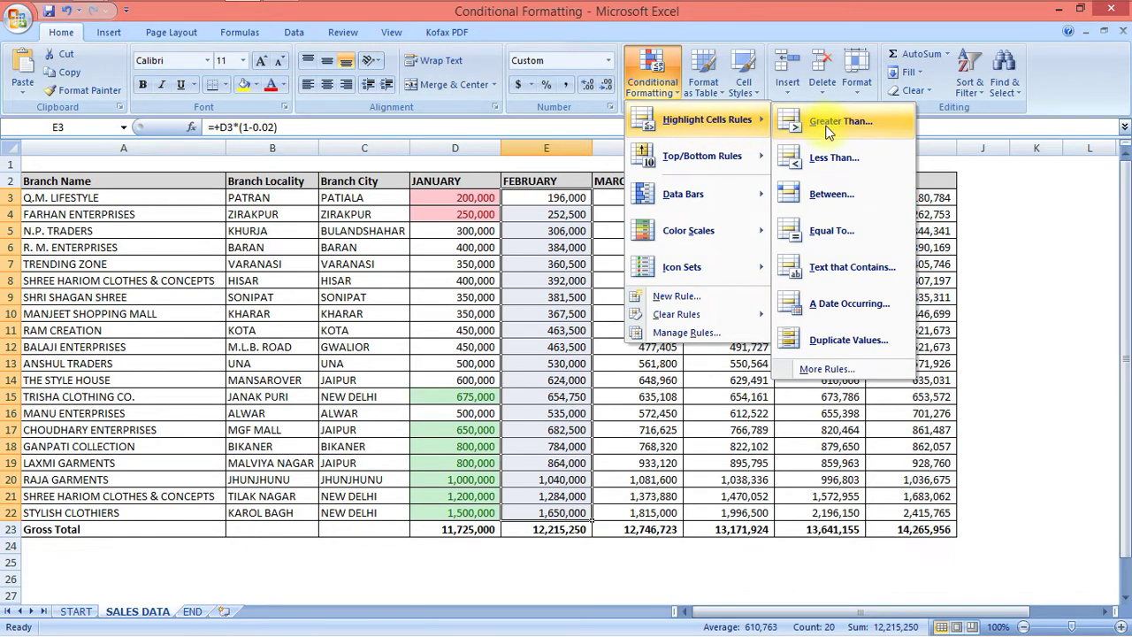
left_click(833, 194)
type("400000")
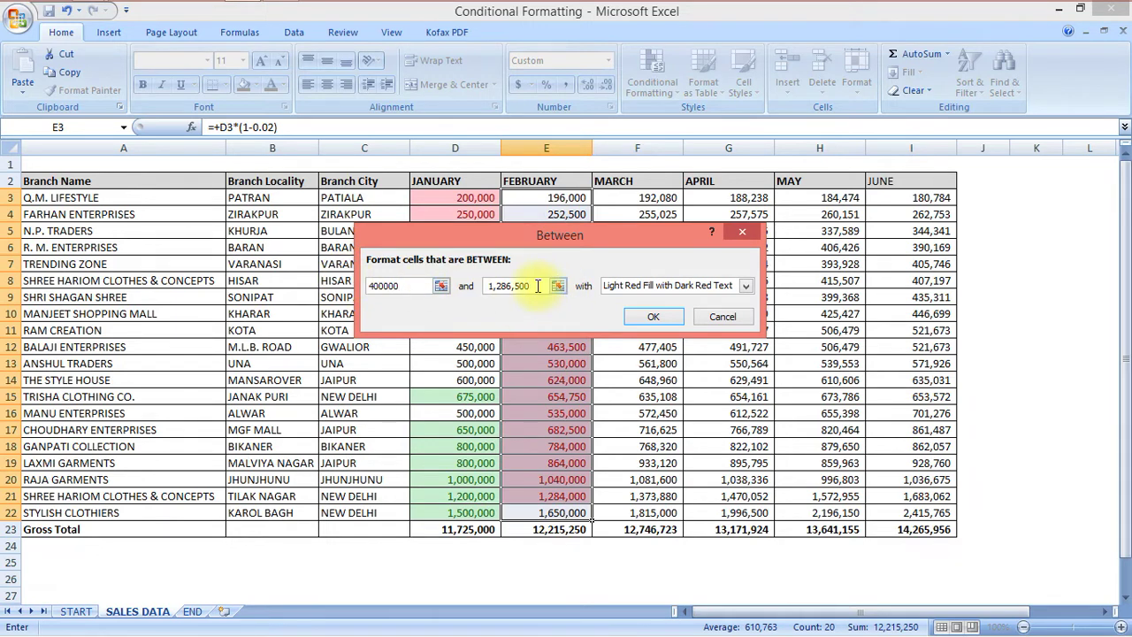
left_click_drag(540, 285, 468, 286)
type("800")
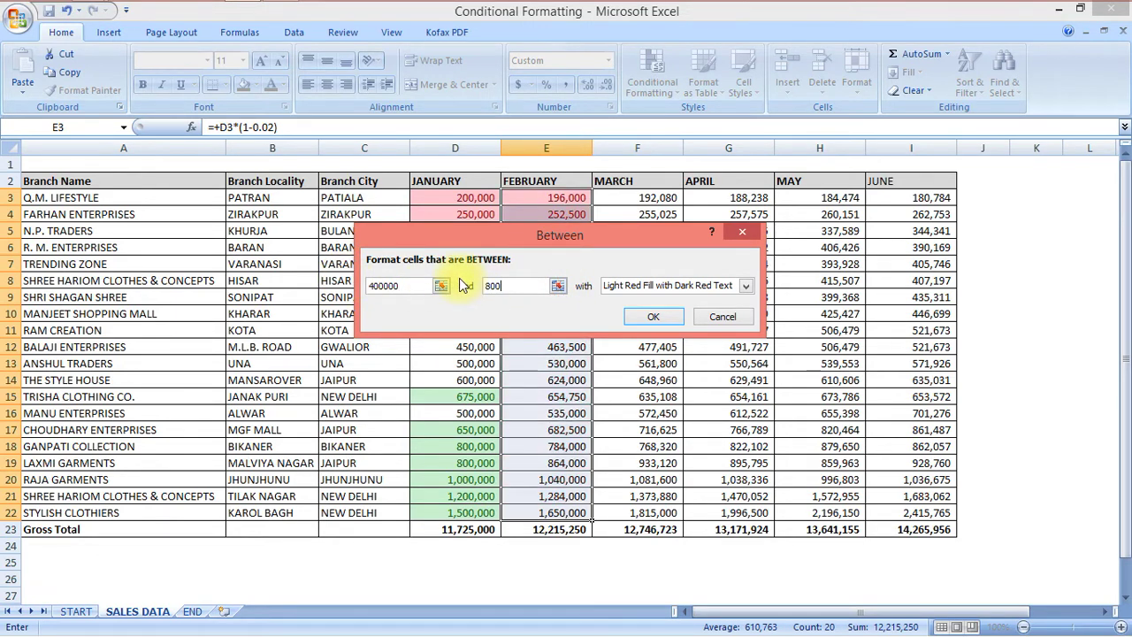
type("000")
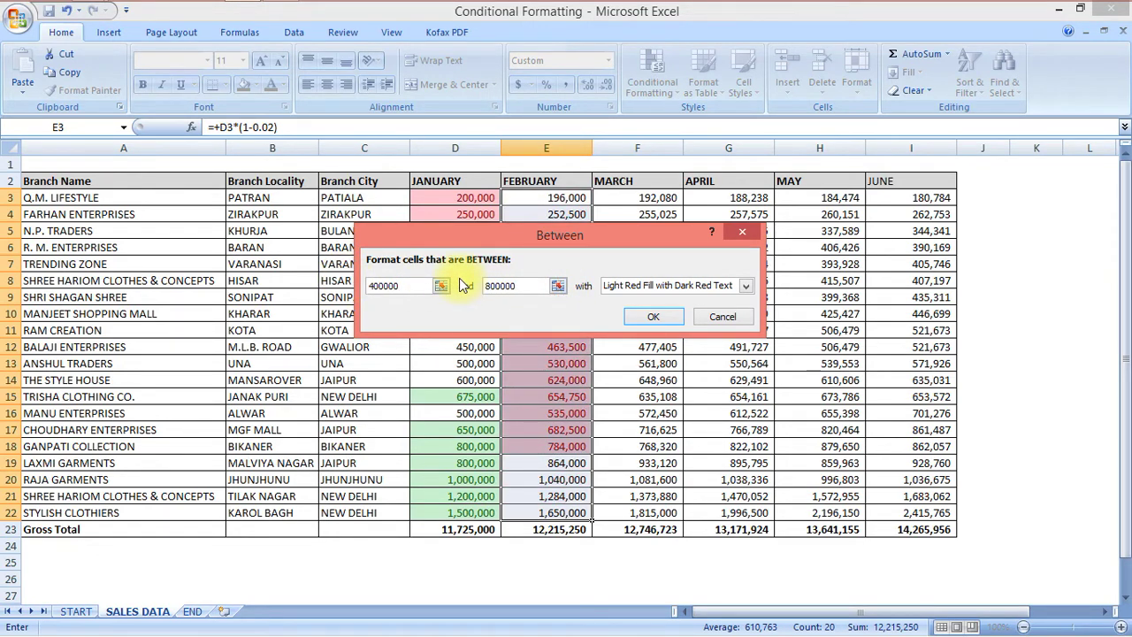
left_click(745, 285)
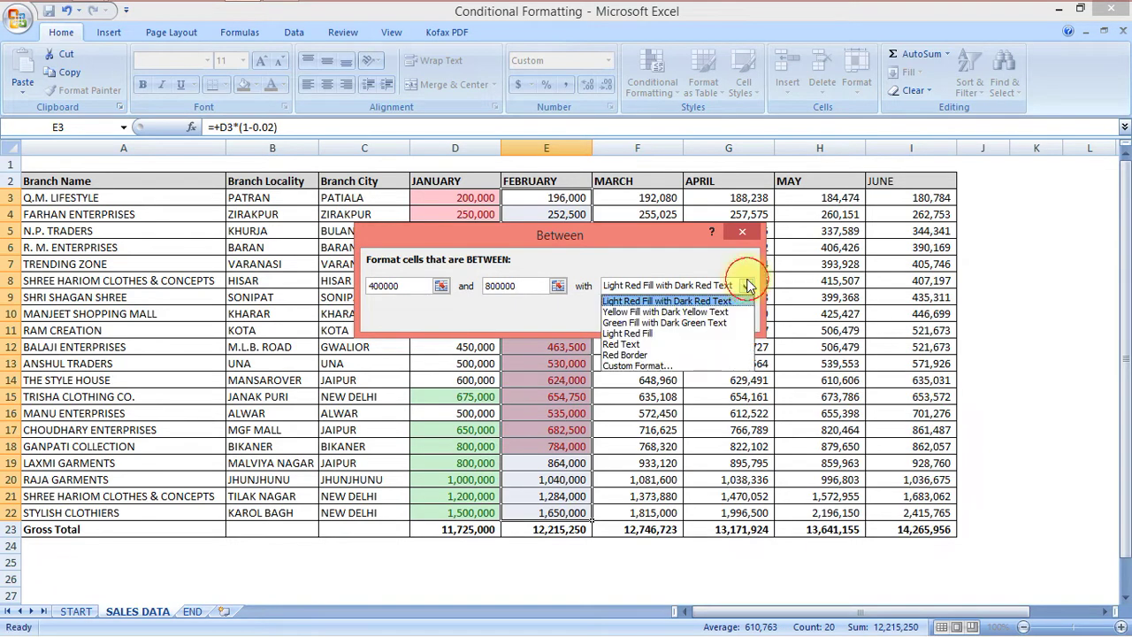
left_click(714, 311)
left_click(653, 316)
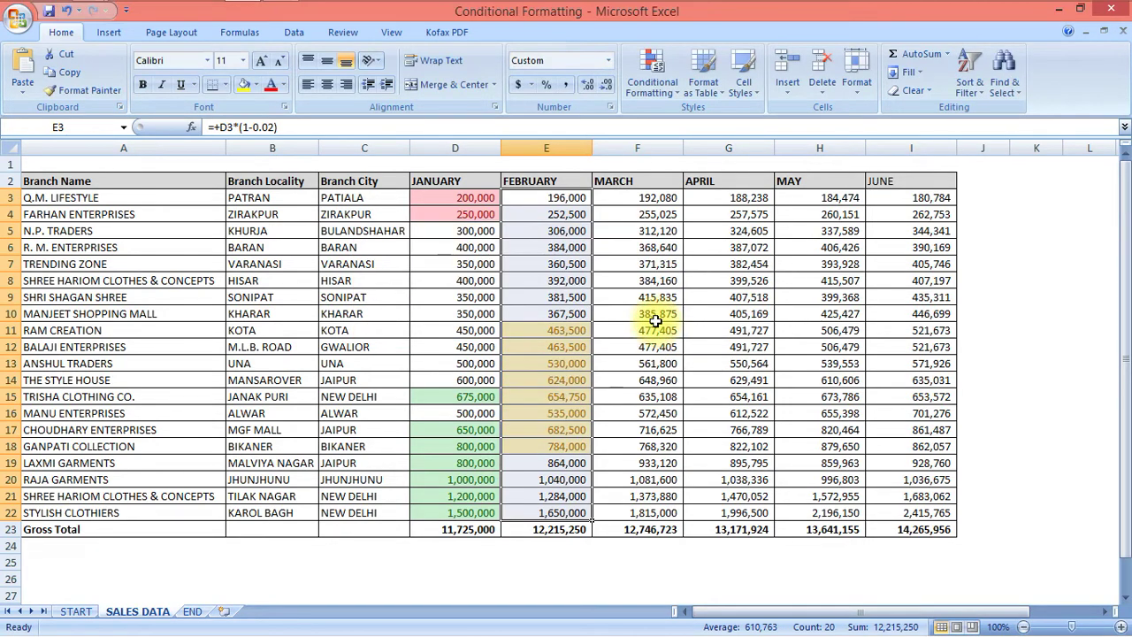
left_click(654, 317)
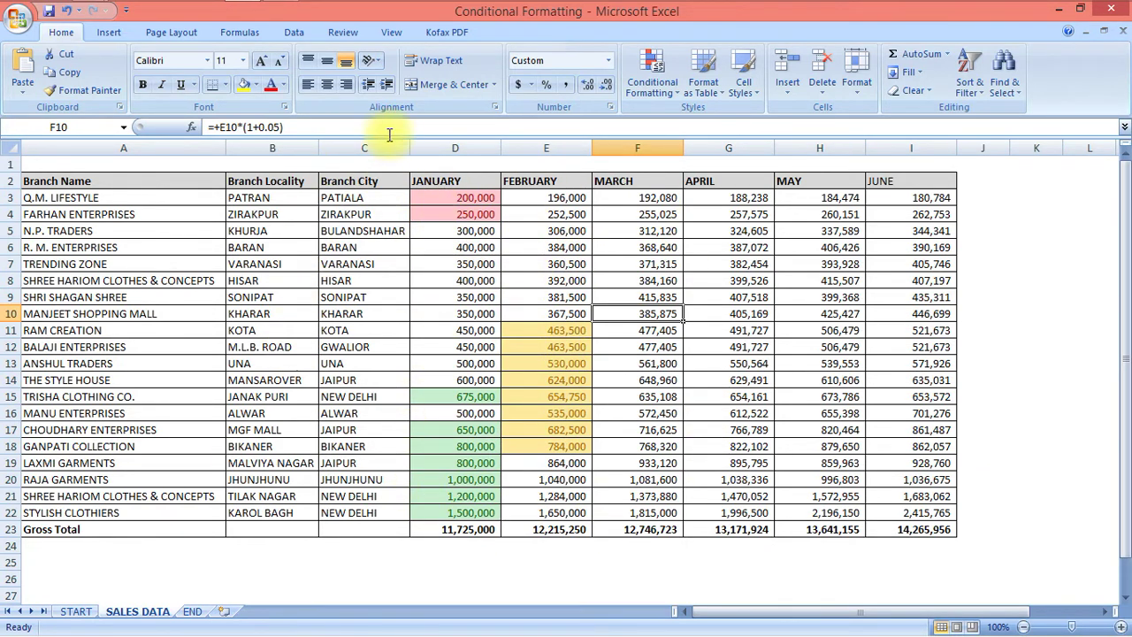
left_click(655, 92)
mouse_move(736, 118)
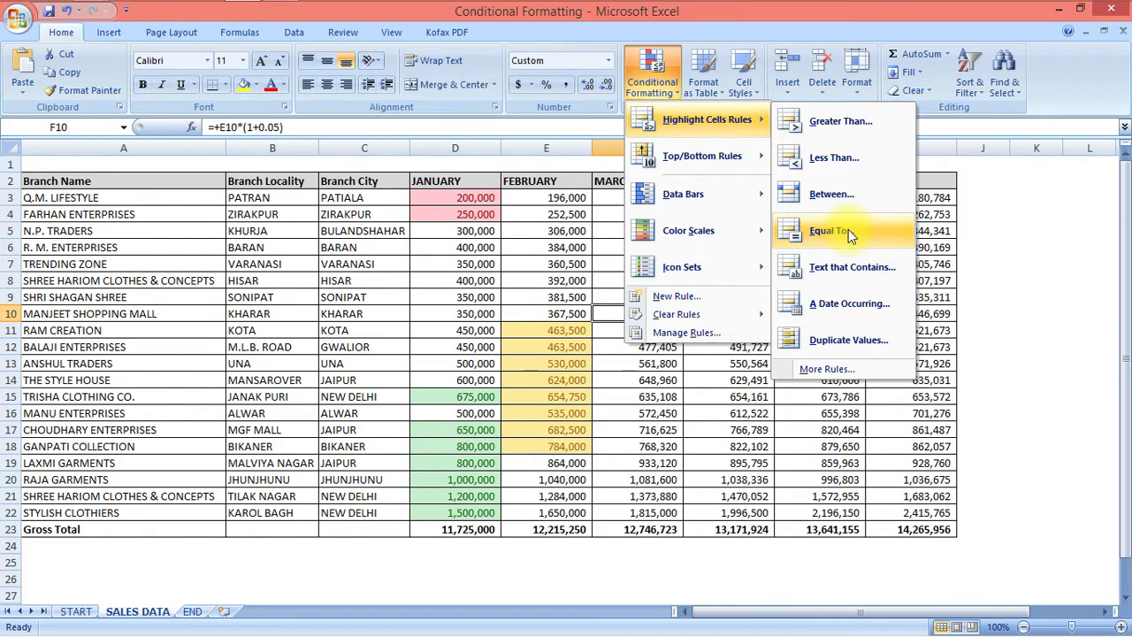
left_click(665, 407)
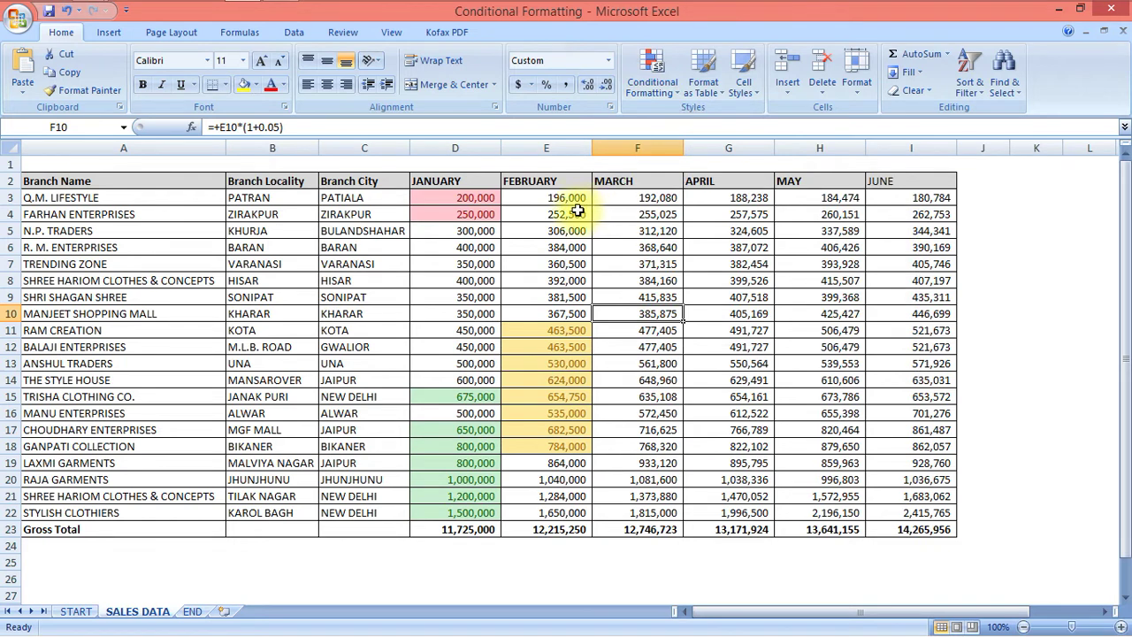
Step: Highlight February sales in E3:E22 equal to 1650000 with Light Red Fill with Dark Red Text
left_click_drag(575, 197, 578, 508)
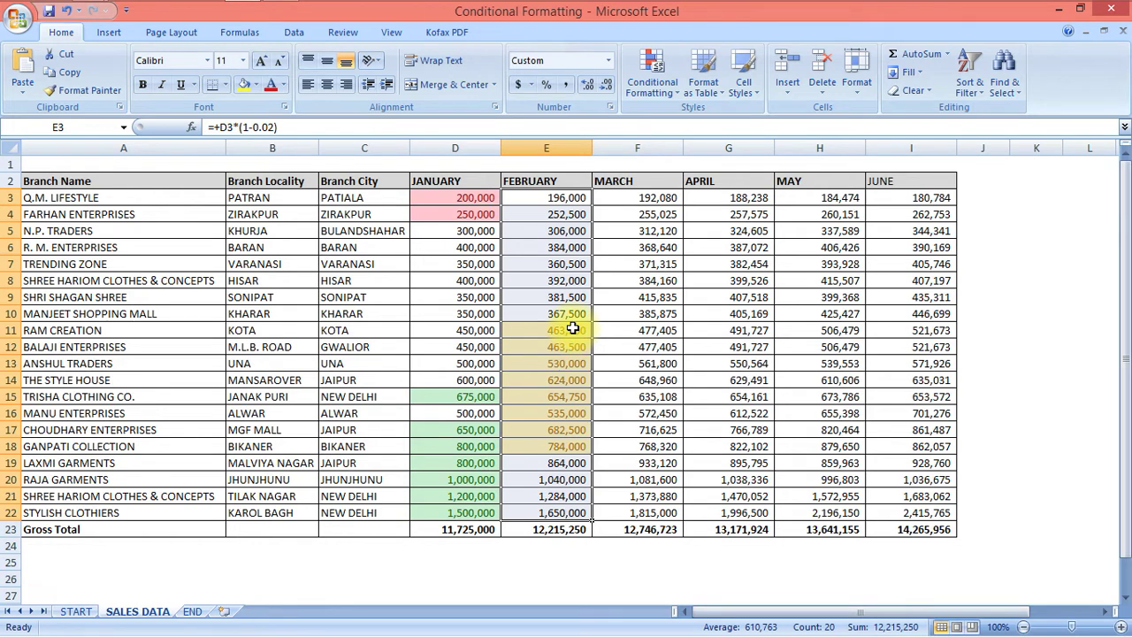
left_click(658, 88)
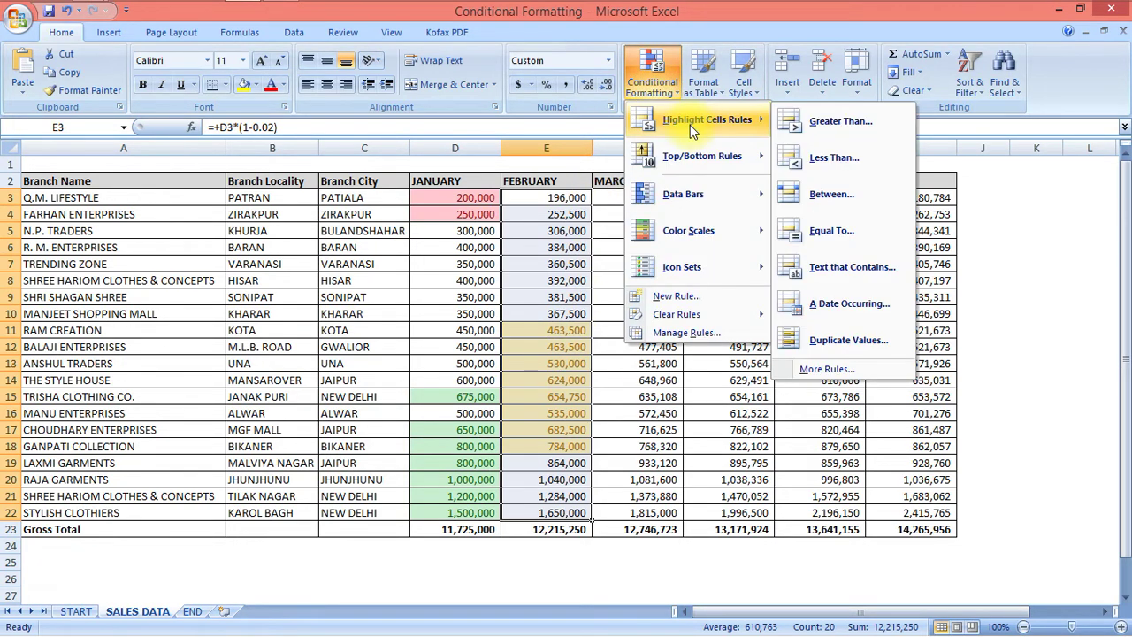
left_click(832, 232)
type("1650000")
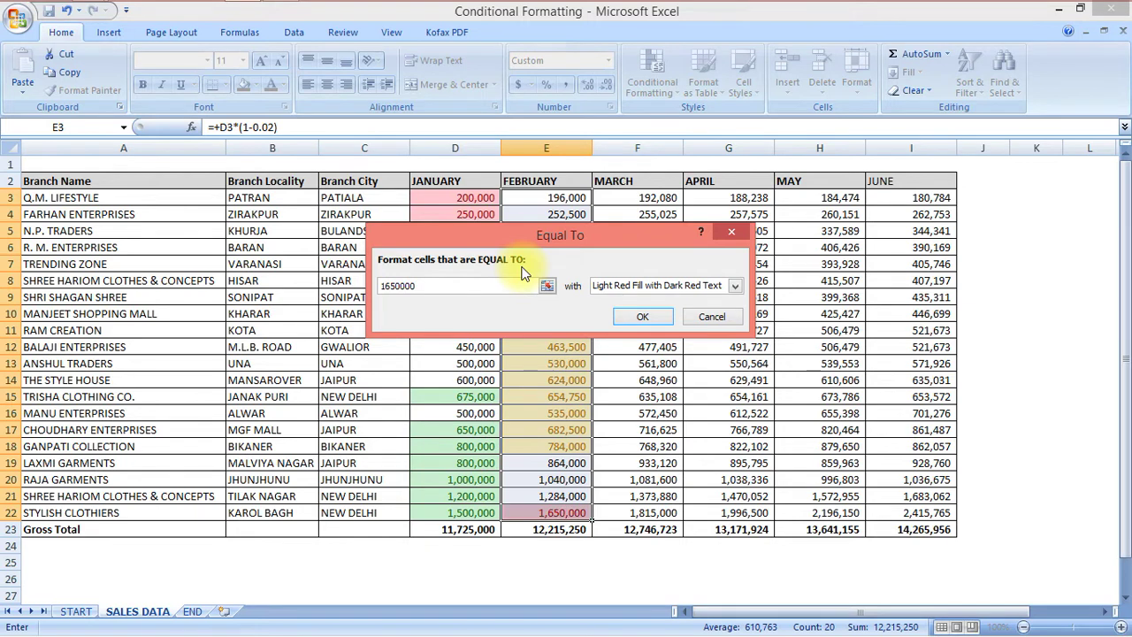
left_click(642, 316)
scroll(566, 415, "down", 1)
scroll(566, 416, "up", 1)
left_click(567, 496)
left_click(571, 515)
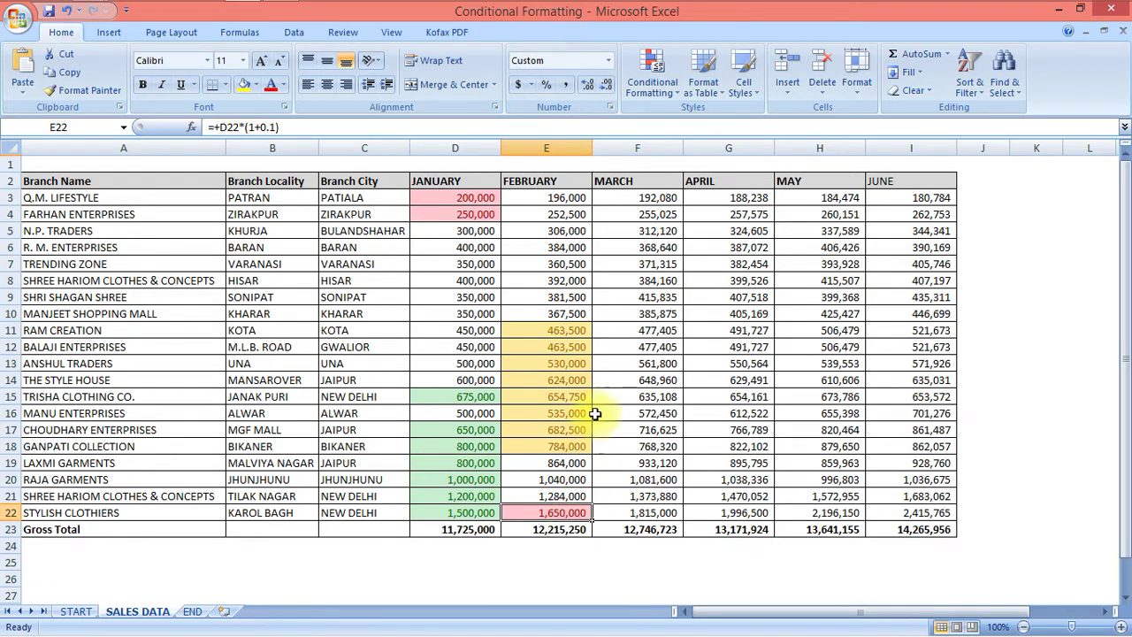
left_click(649, 85)
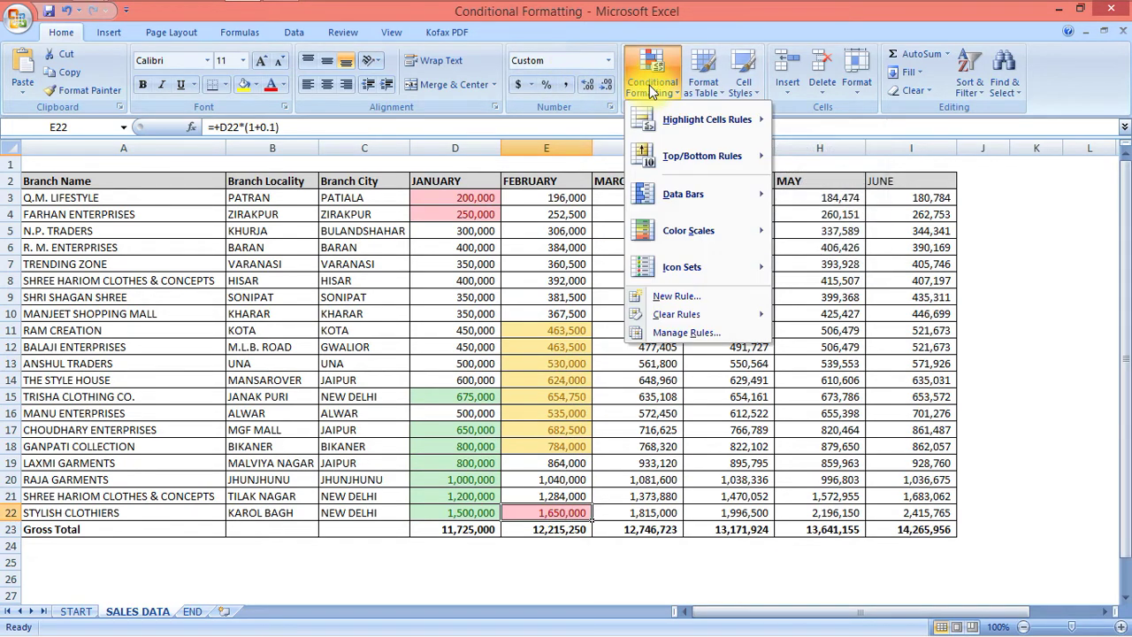
mouse_move(686, 120)
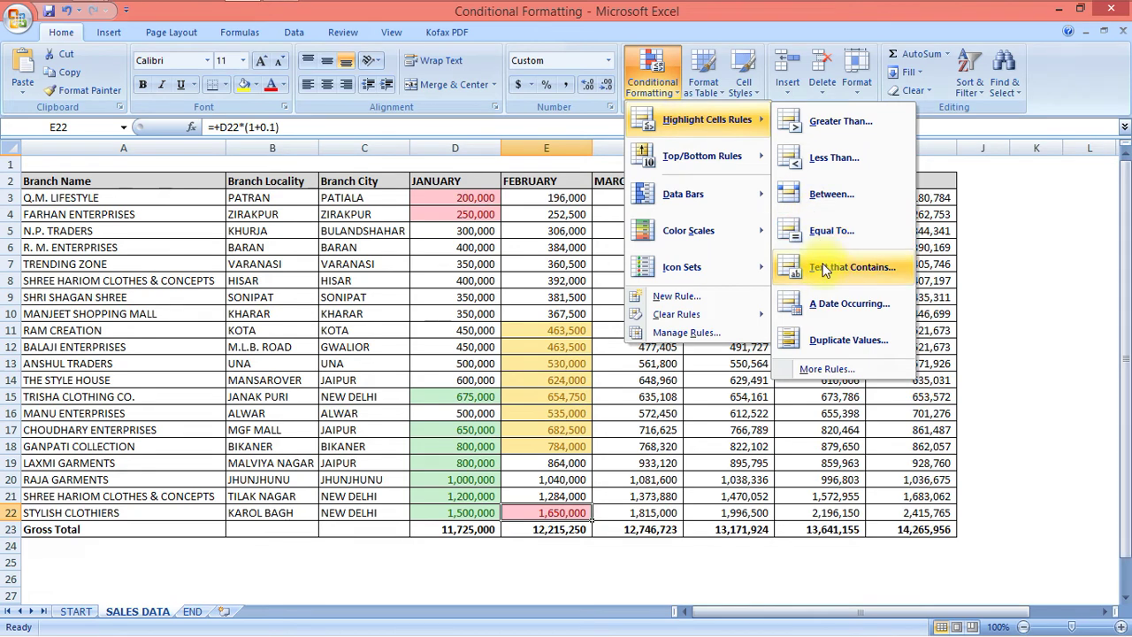
left_click(460, 392)
left_click_drag(133, 205, 334, 498)
left_click(478, 496)
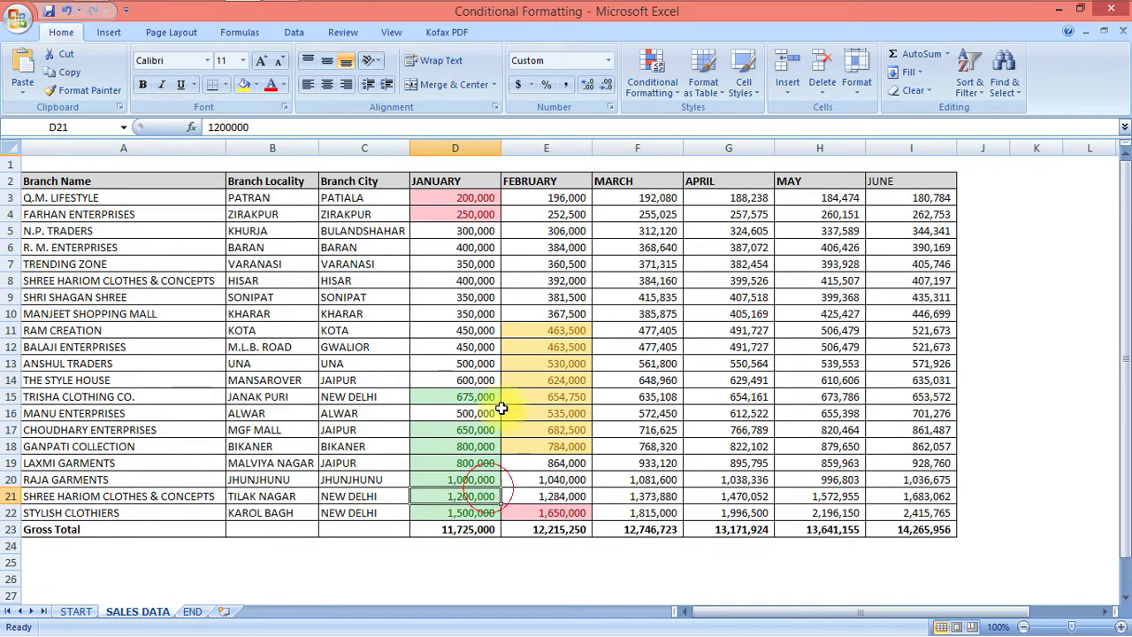
Step: Set up a Text That Contains rule for the text JAIPUR on the branch cities in C3:C22
left_click(354, 198)
left_click_drag(355, 198, 368, 513)
left_click(652, 82)
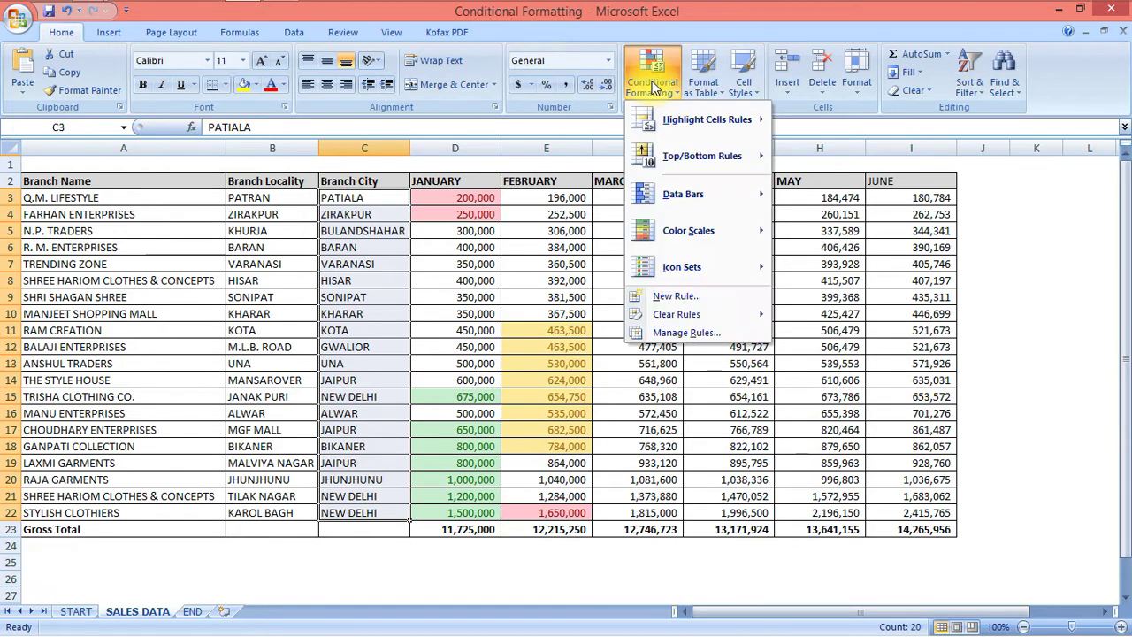
mouse_move(685, 119)
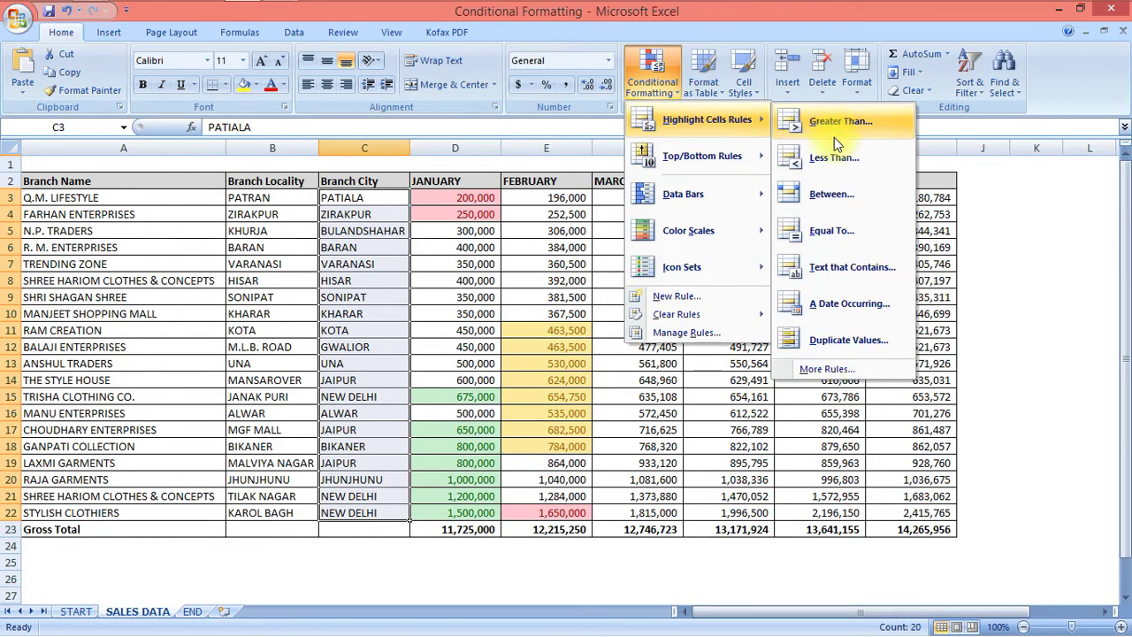
left_click(835, 268)
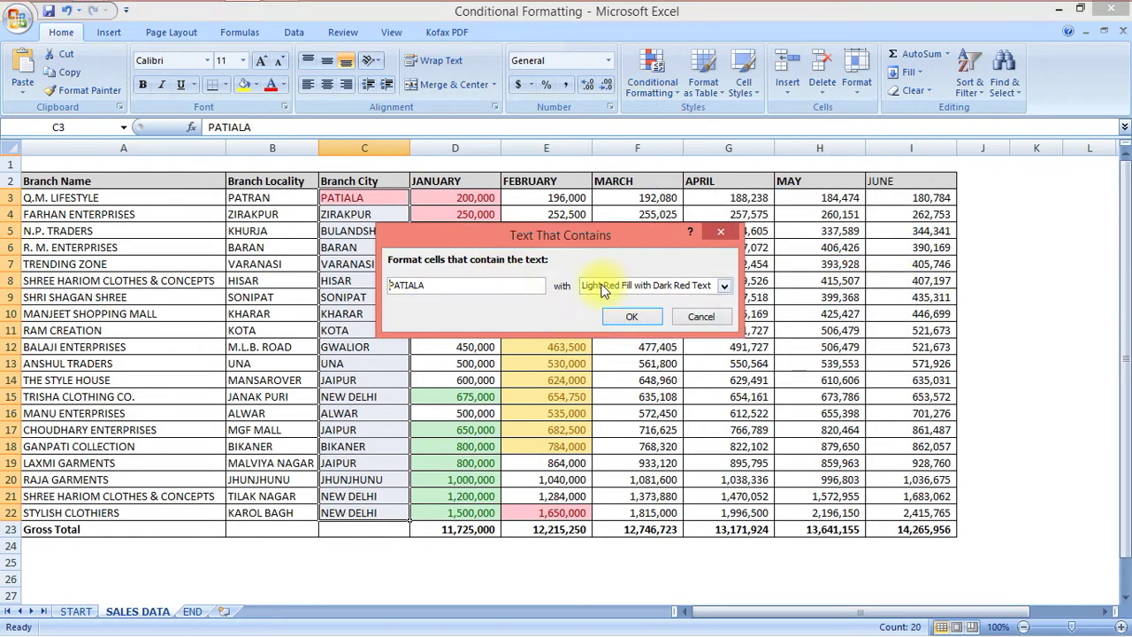
left_click_drag(443, 284, 361, 290)
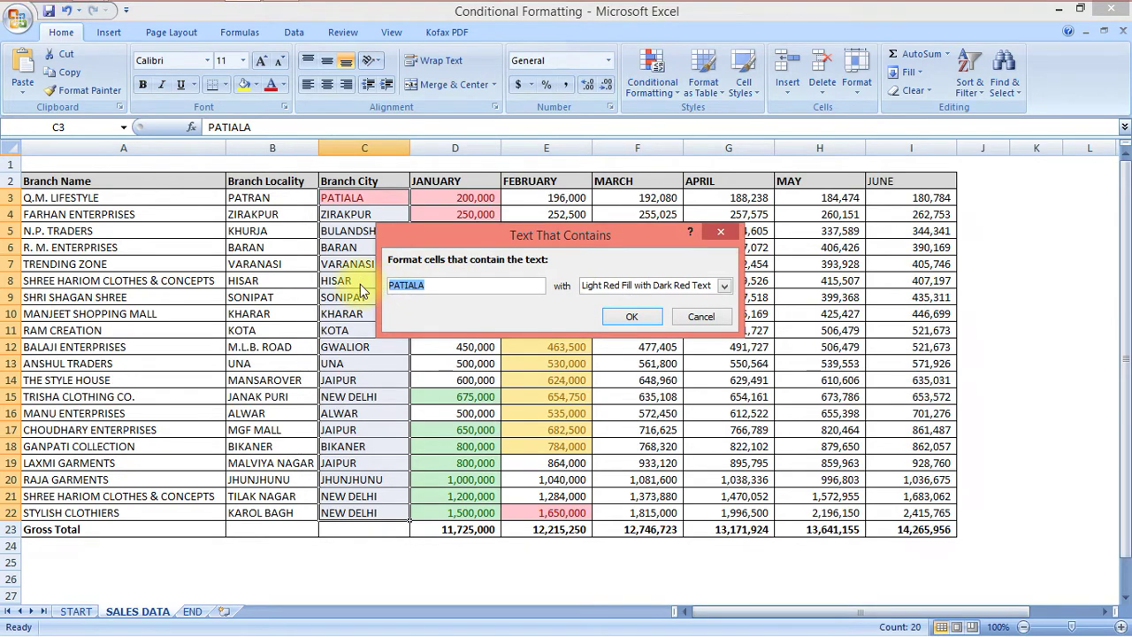
type("JAIPUR")
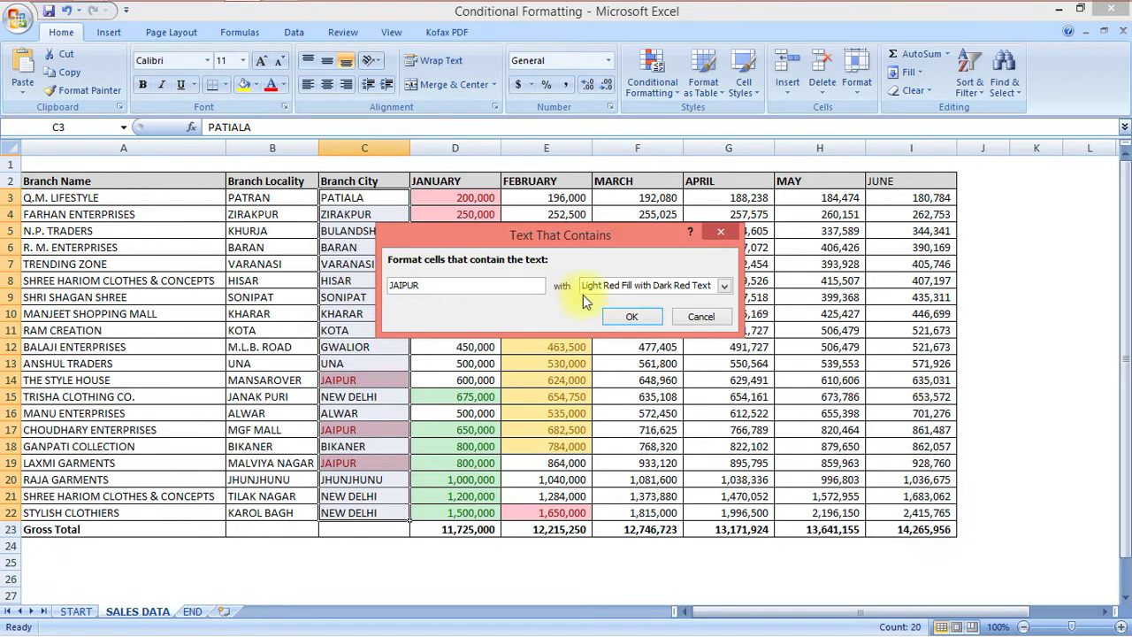
Step: Give the JAIPUR rule a custom format with a dark orange fill and apply it
left_click(722, 289)
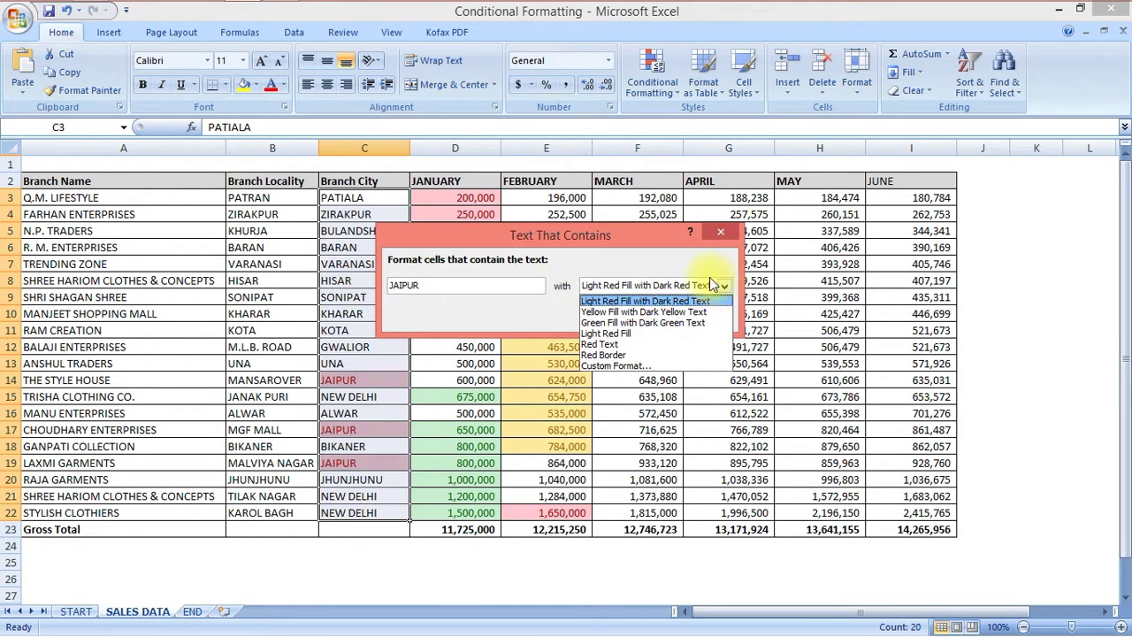
left_click(610, 366)
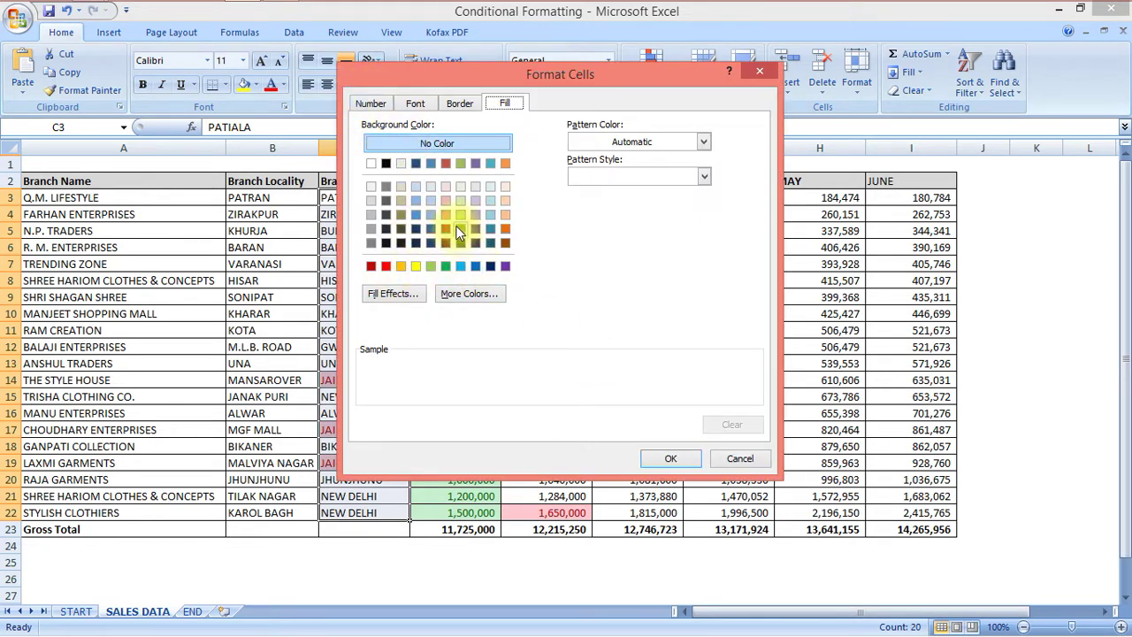
left_click(506, 230)
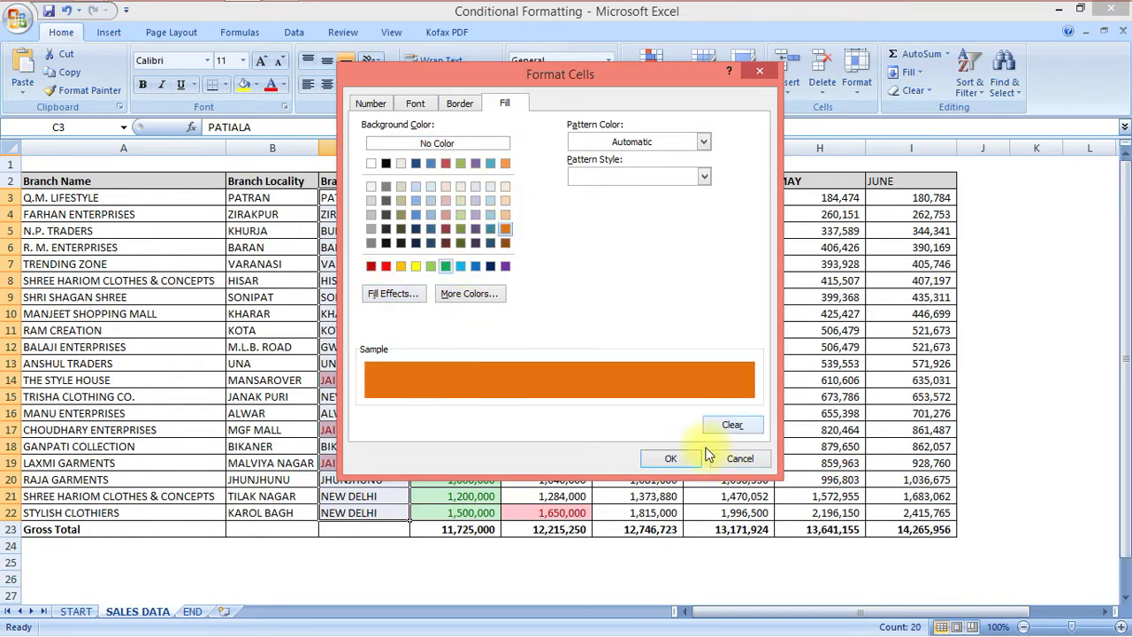
left_click(670, 458)
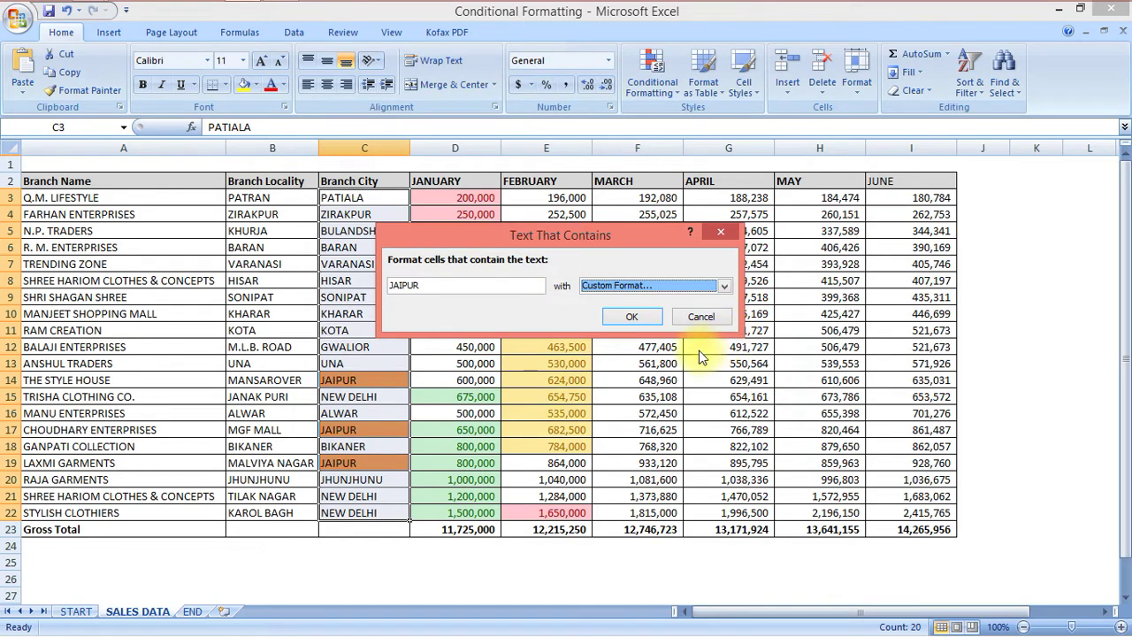
left_click(633, 318)
left_click(537, 352)
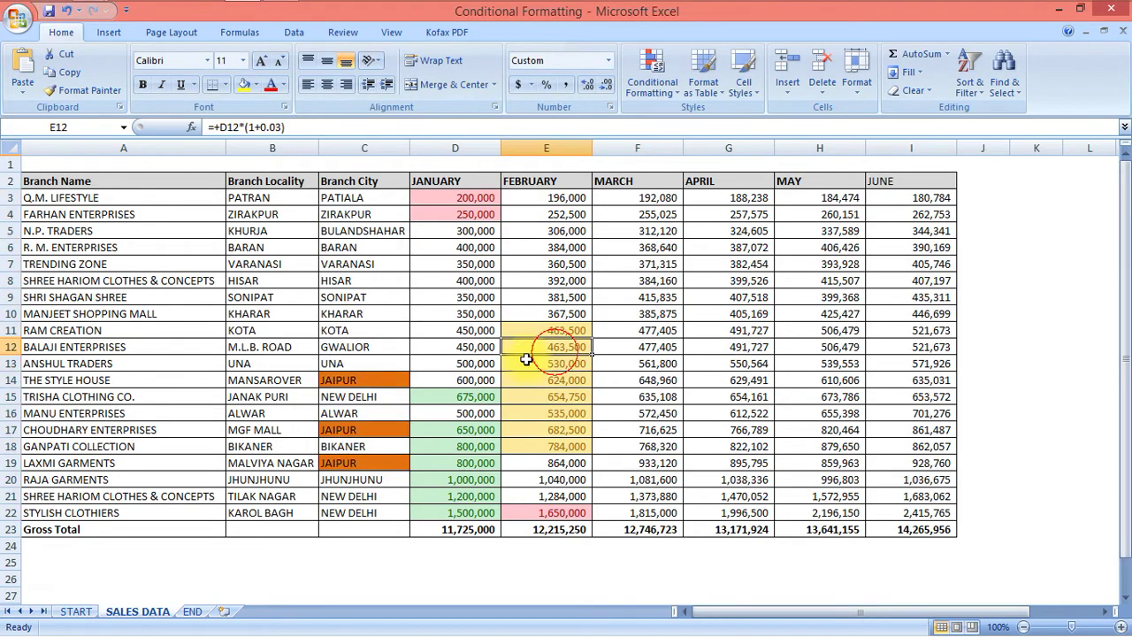
Step: Examine the date periods offered by the A Date Occurring rule without applying it
left_click(379, 378)
left_click_drag(379, 378, 400, 456)
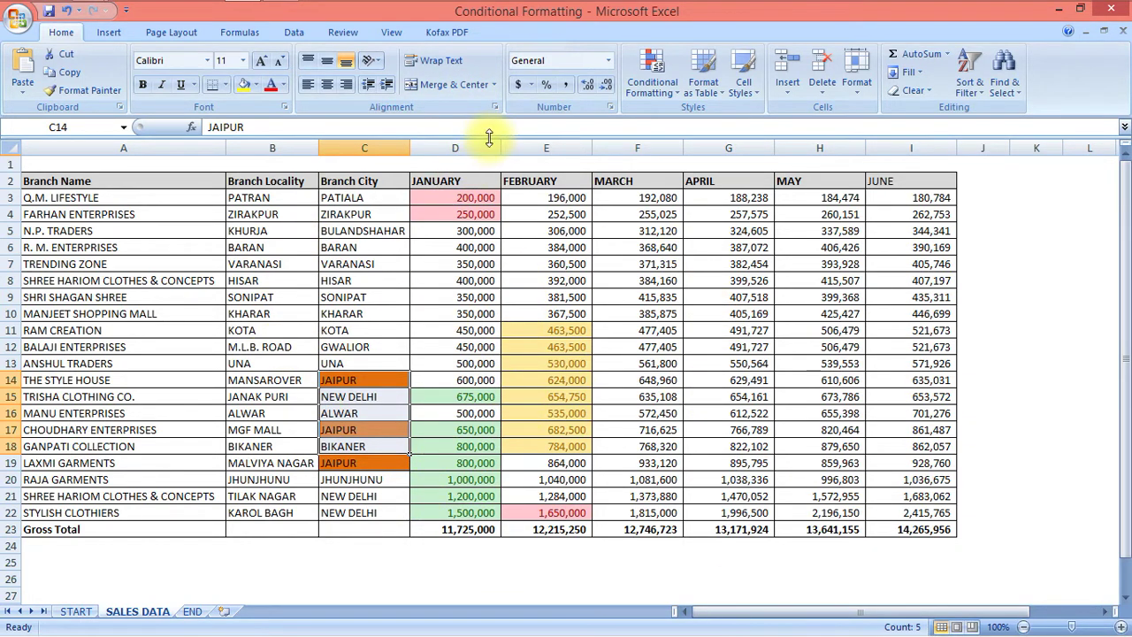
left_click(661, 87)
mouse_move(677, 123)
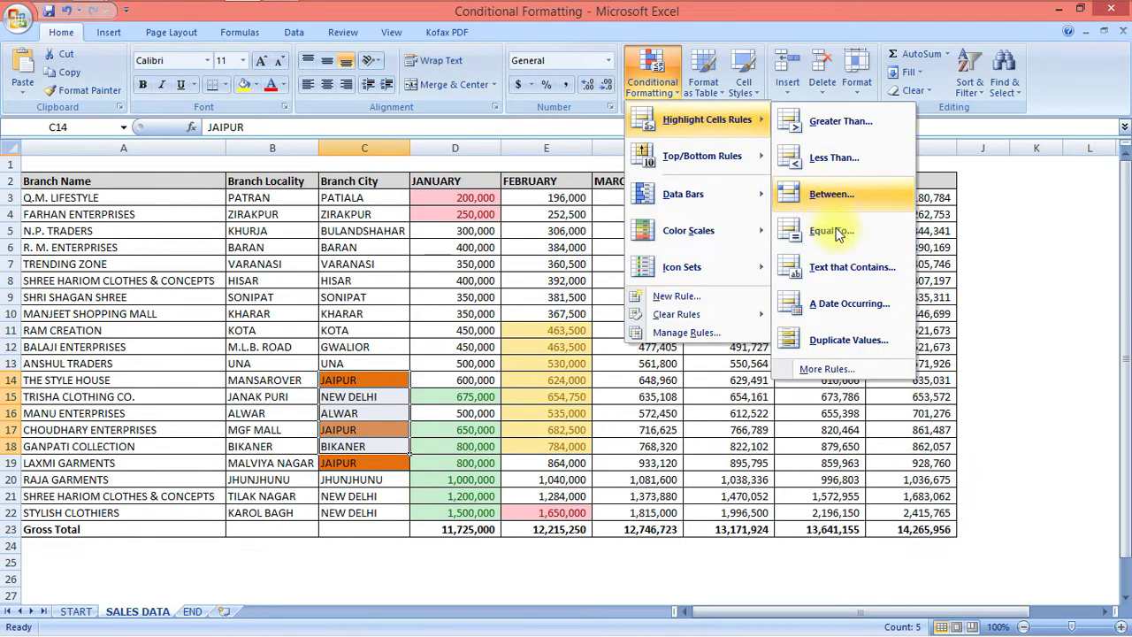
left_click(844, 303)
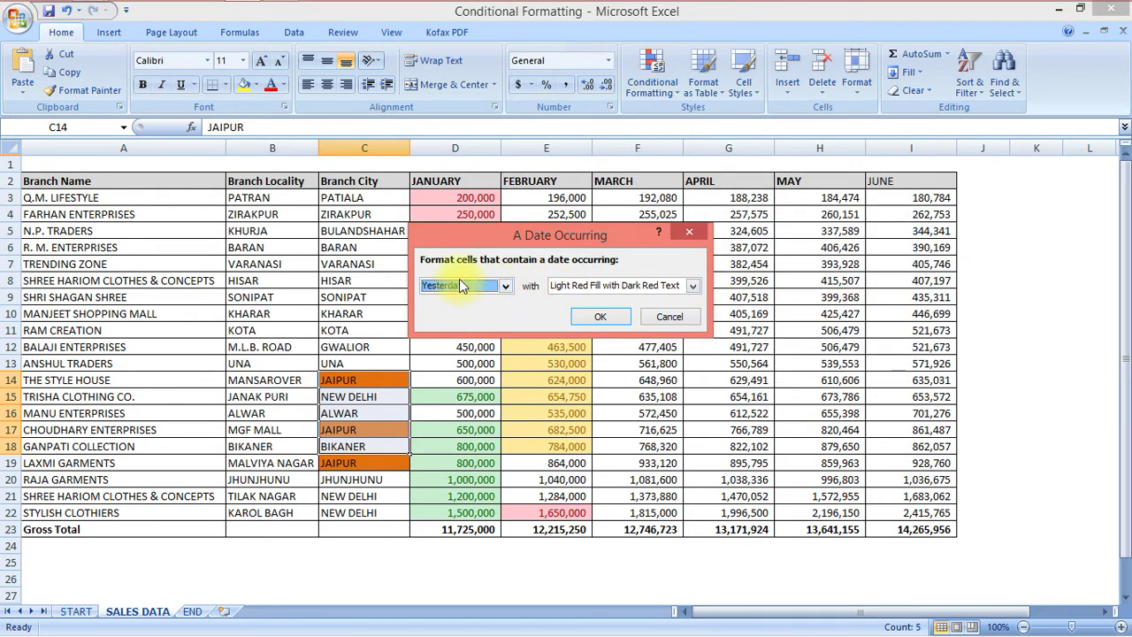
left_click(505, 287)
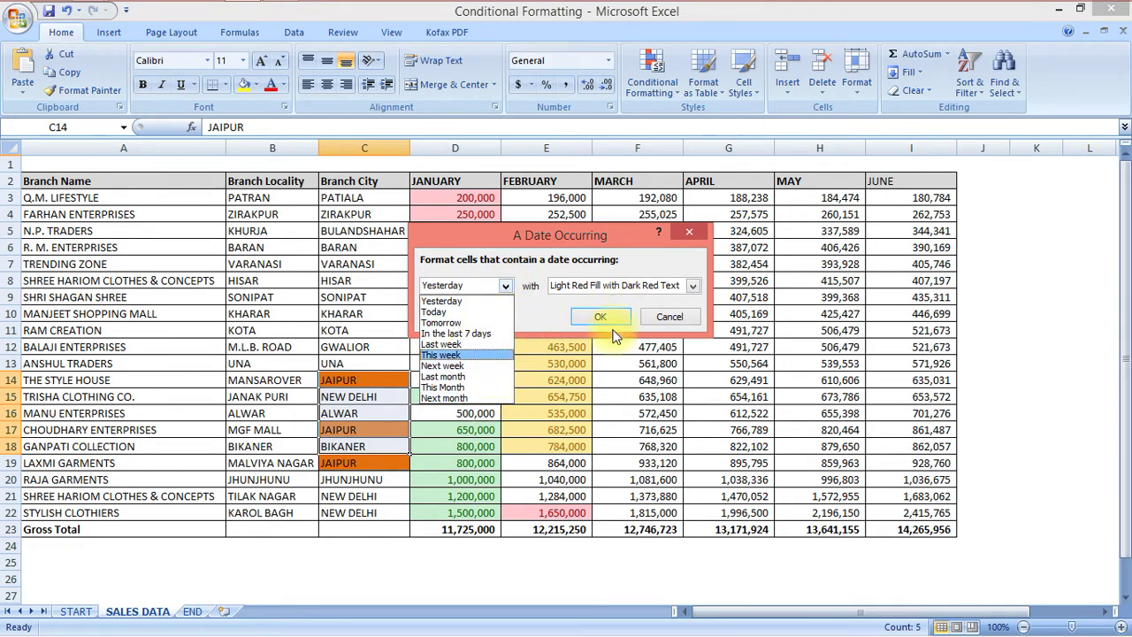
left_click(690, 318)
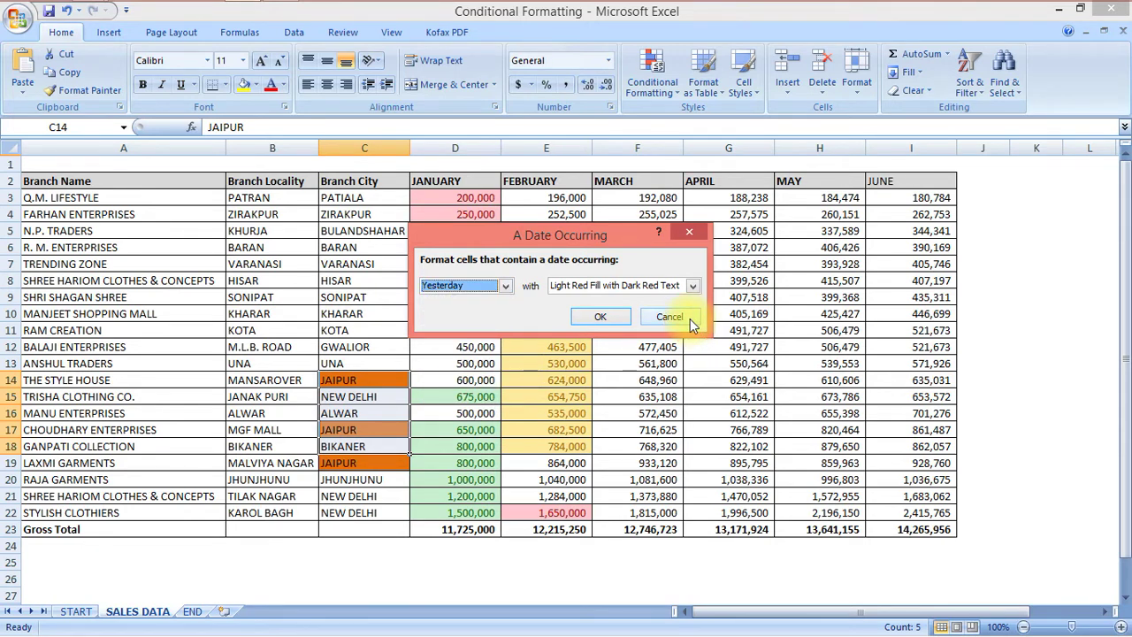
left_click(681, 318)
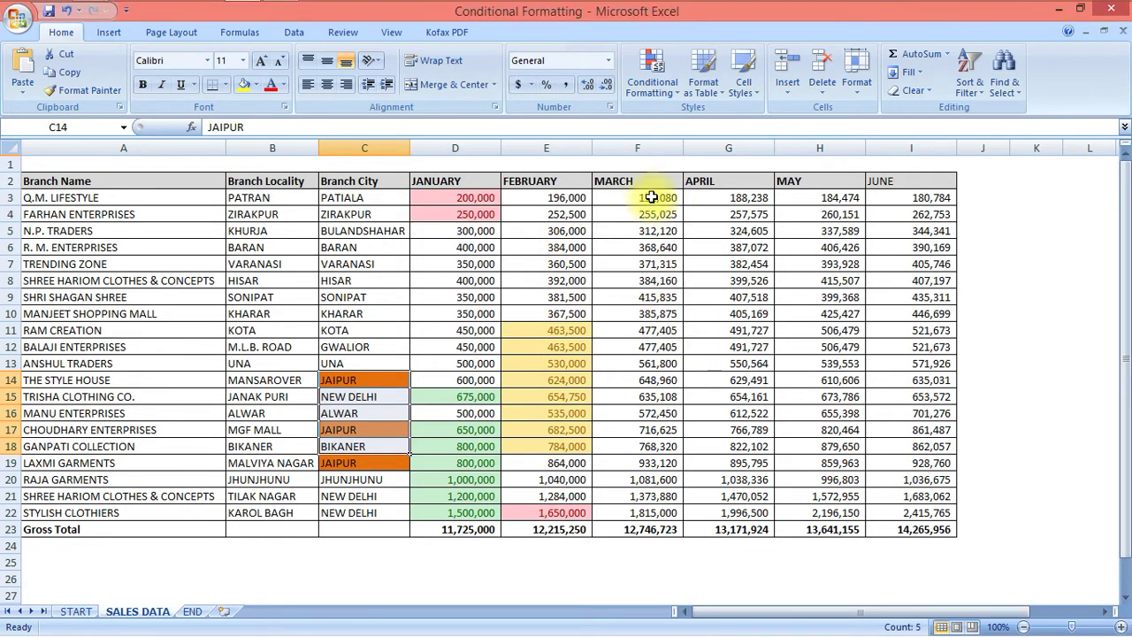
Step: Highlight duplicate March sales values in F3:F22 with Green Fill with Dark Green Text
left_click_drag(639, 198, 647, 513)
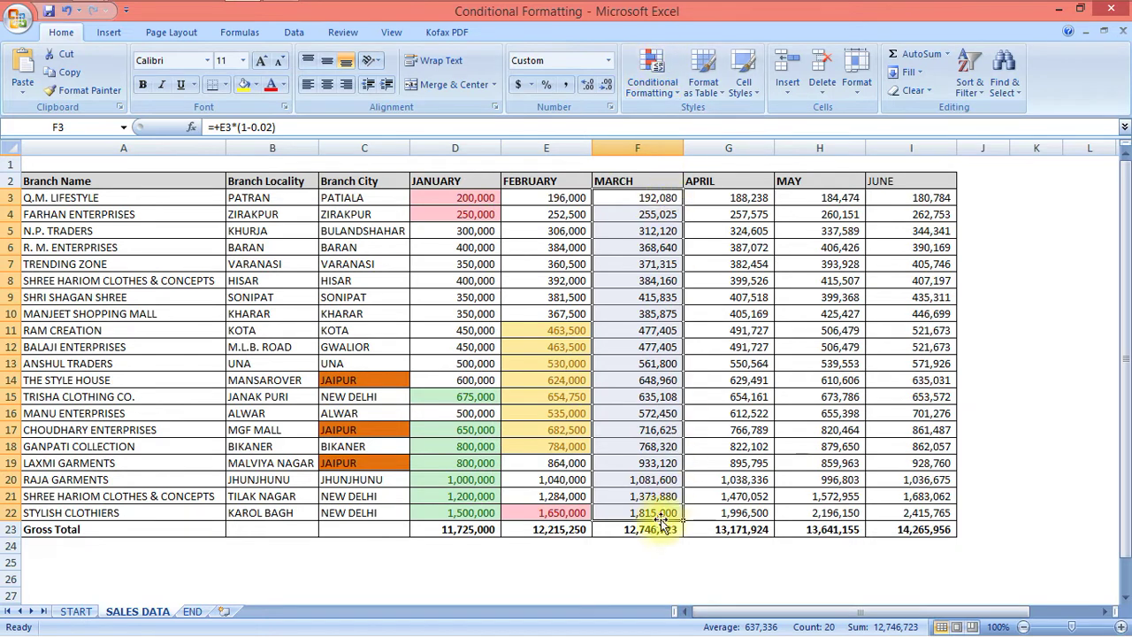
left_click(665, 86)
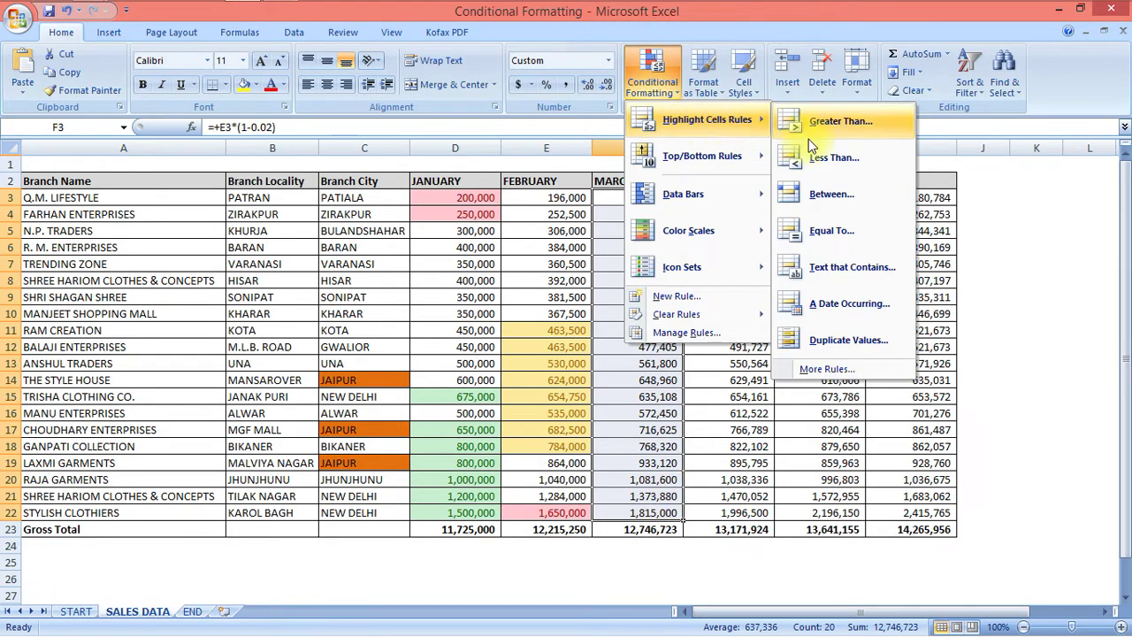
left_click(846, 341)
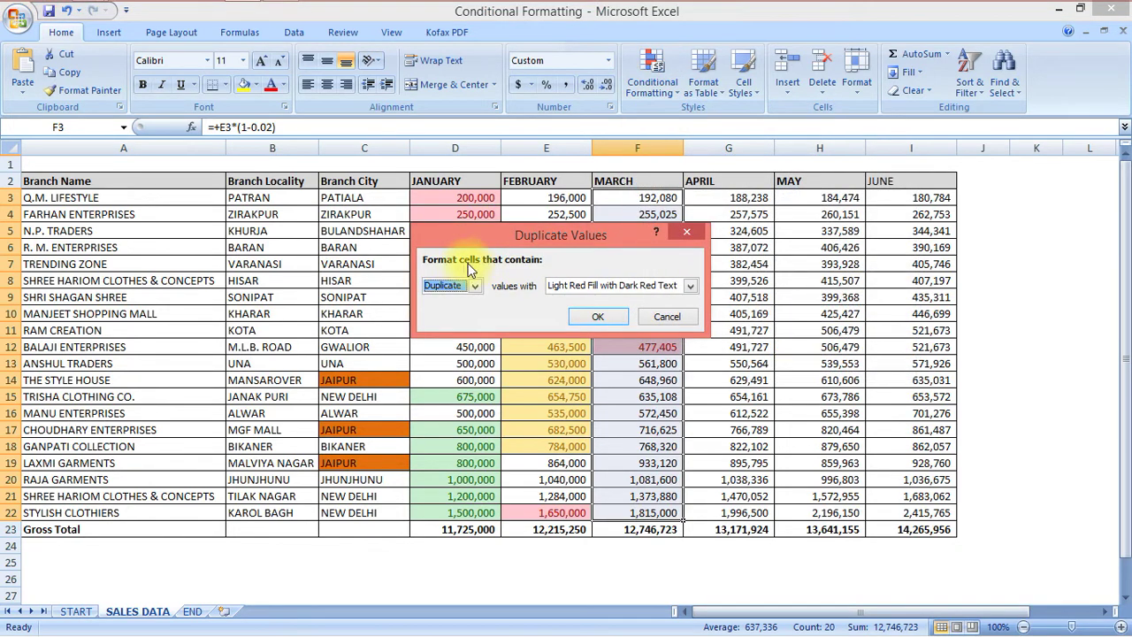
left_click(476, 286)
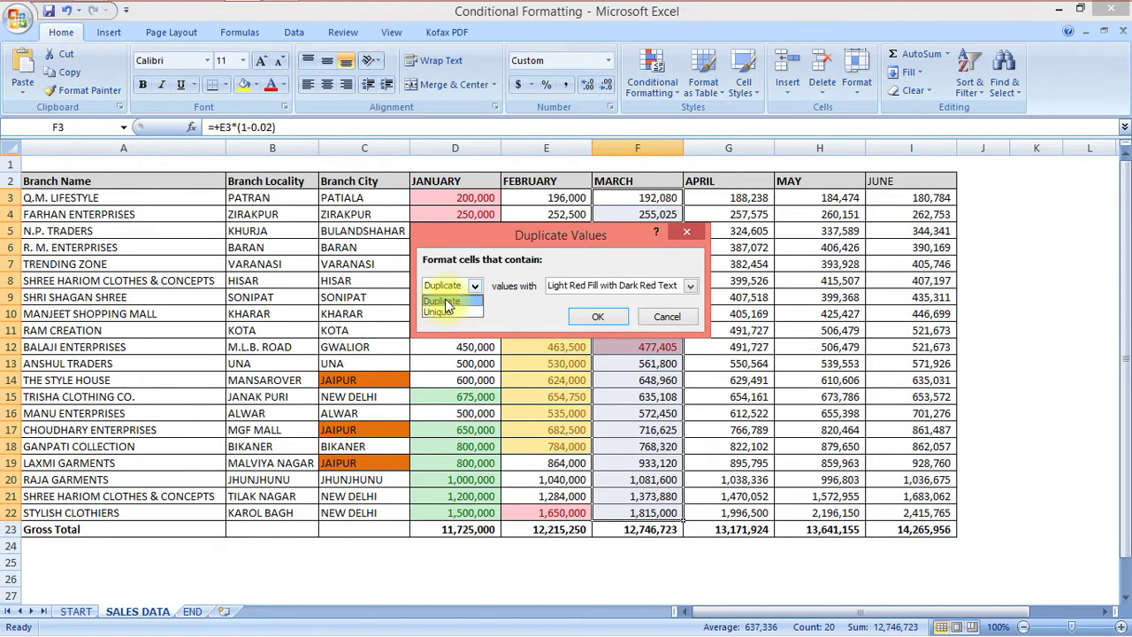
left_click(447, 305)
left_click(689, 285)
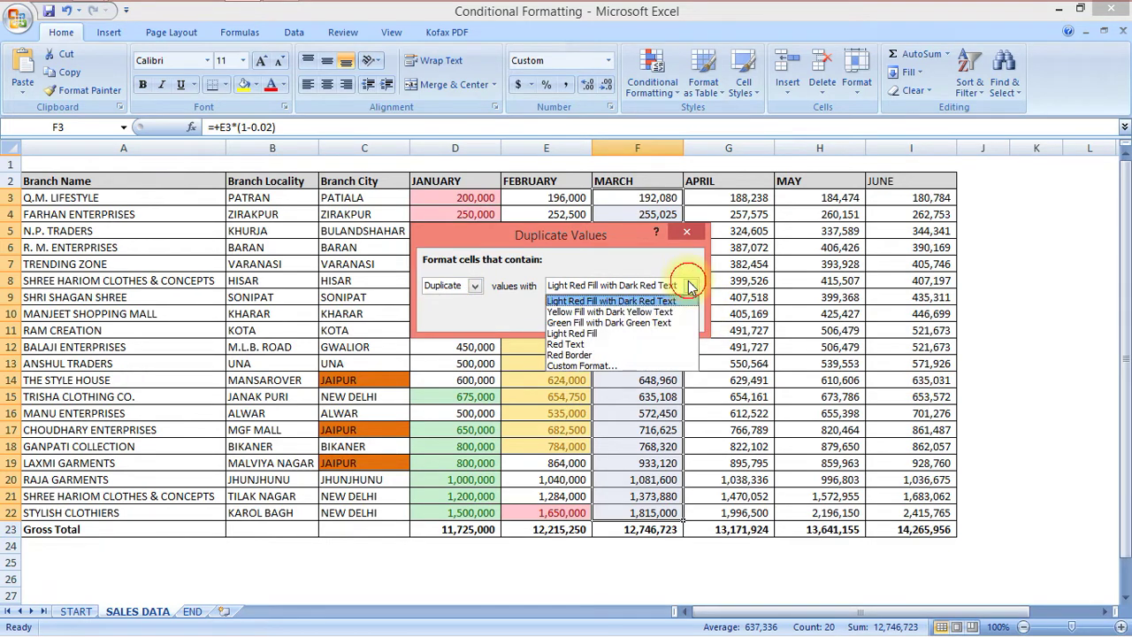
left_click(590, 324)
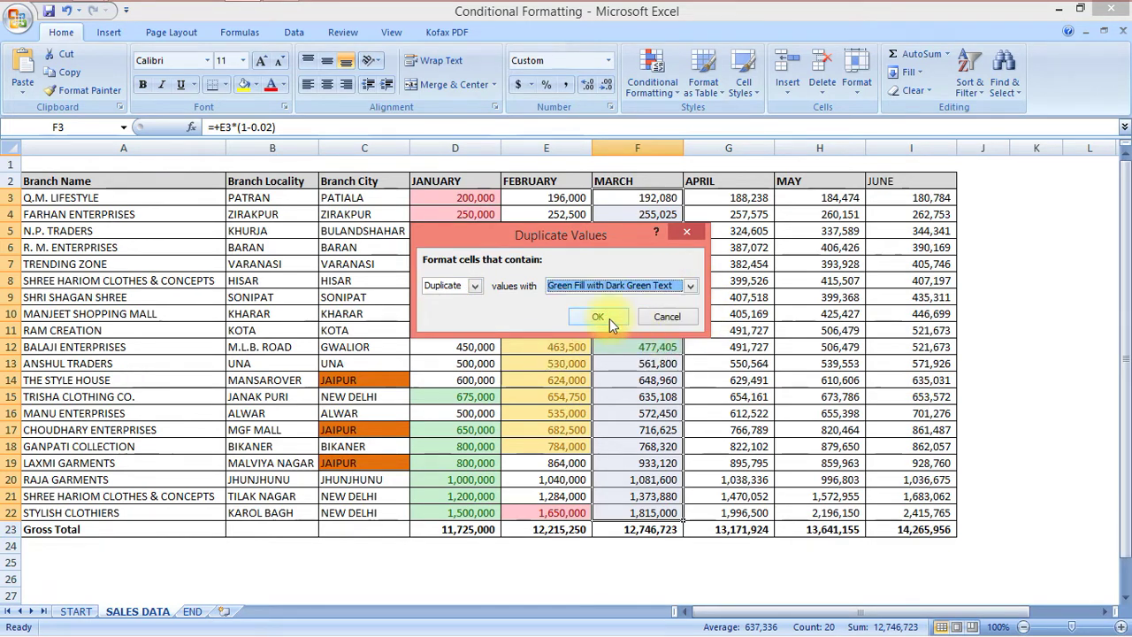
left_click(610, 320)
left_click_drag(657, 331, 669, 345)
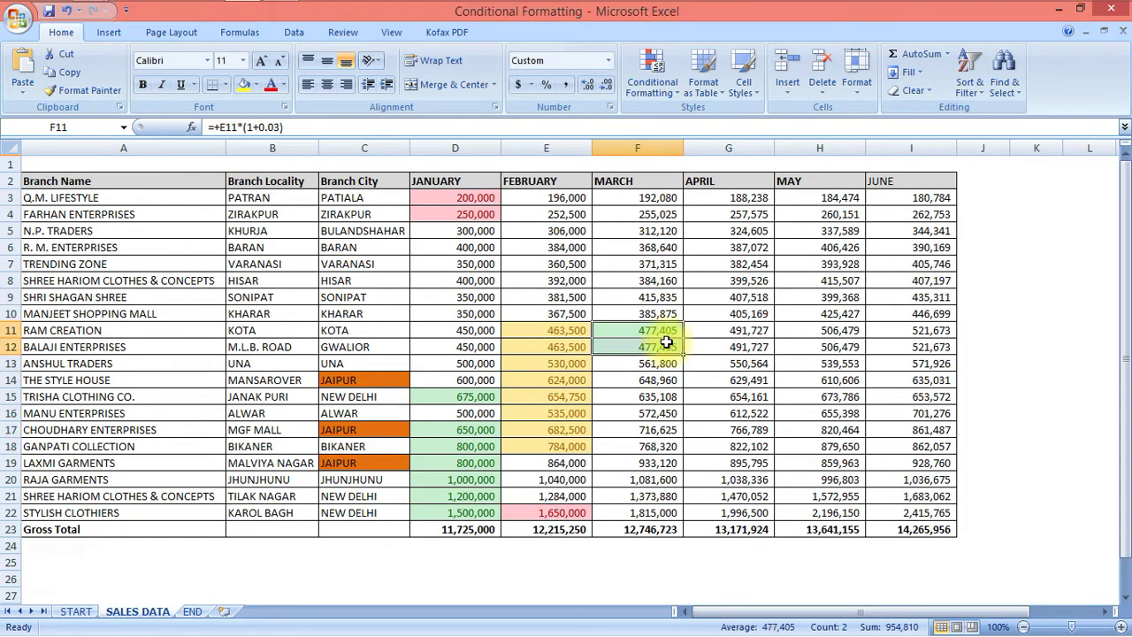
Step: Clear all conditional formatting rules from the entire sheet
left_click_drag(151, 214, 705, 521)
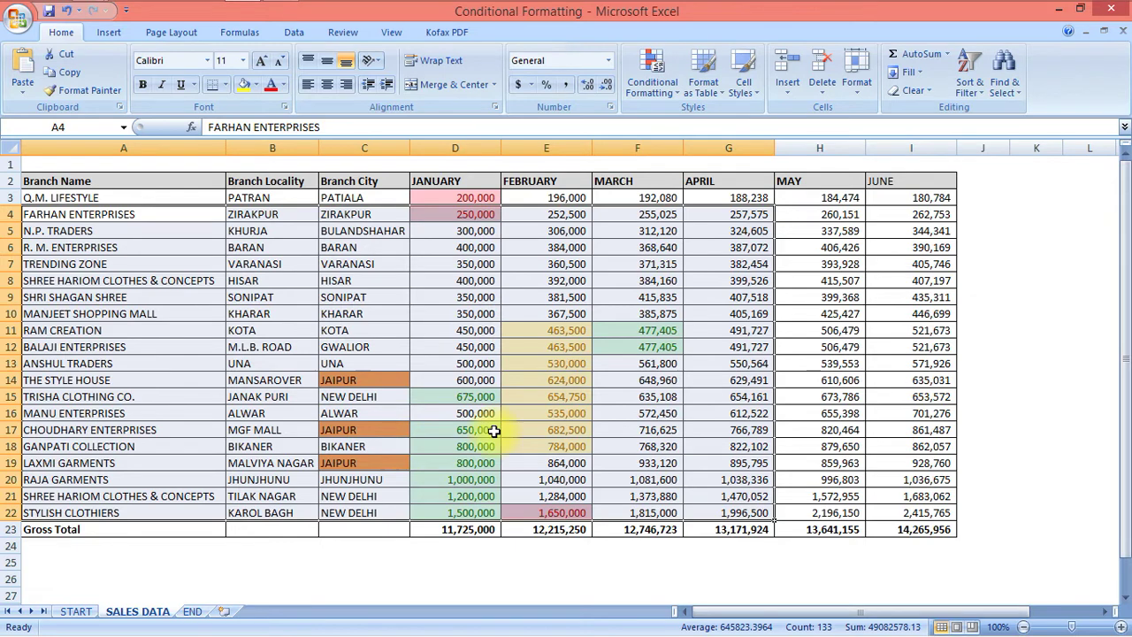
left_click(538, 324)
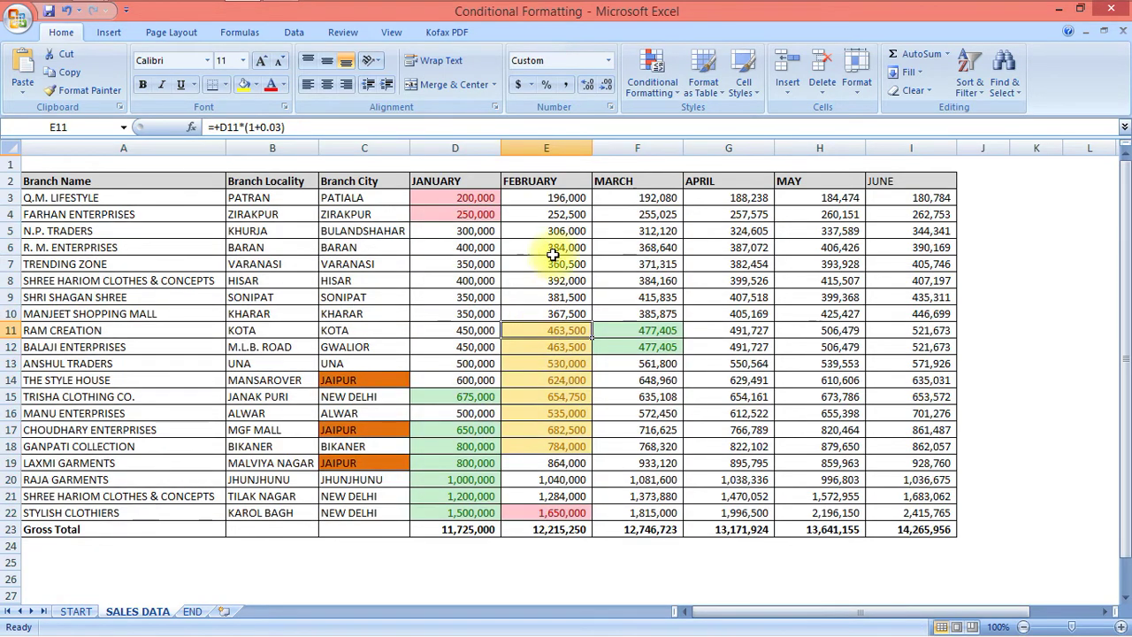
left_click(647, 73)
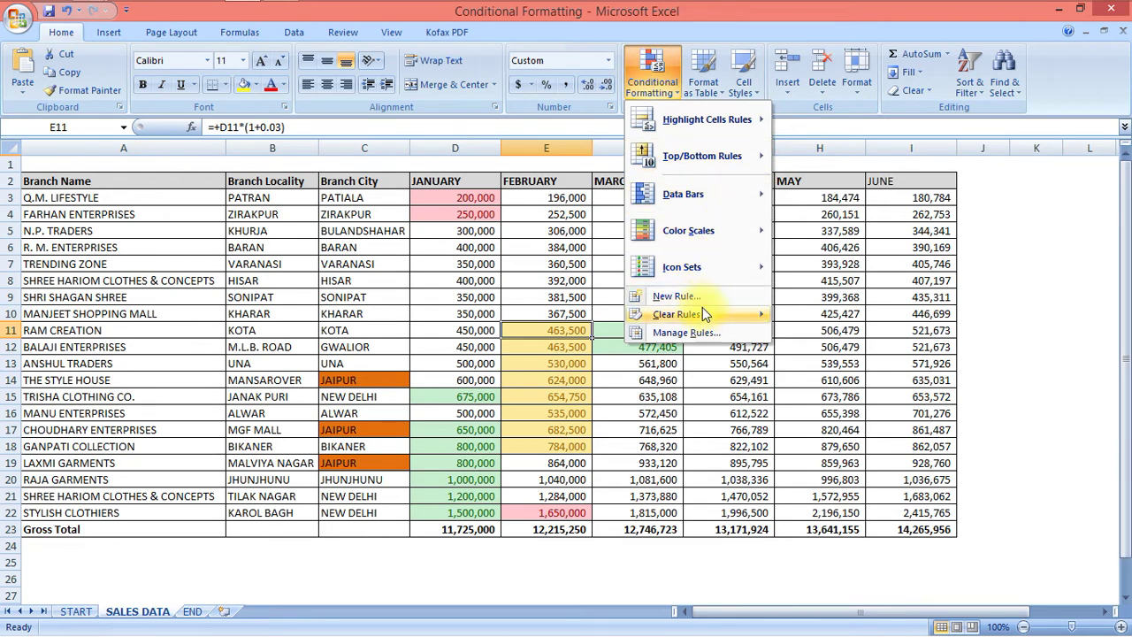
mouse_move(705, 315)
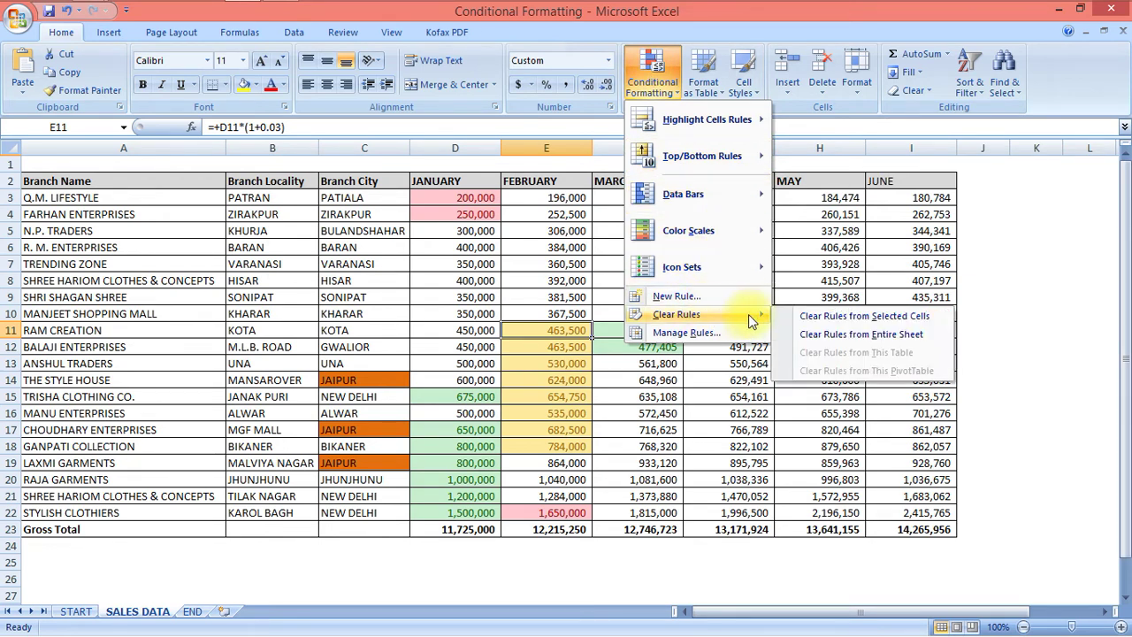
left_click(854, 338)
left_click(658, 429)
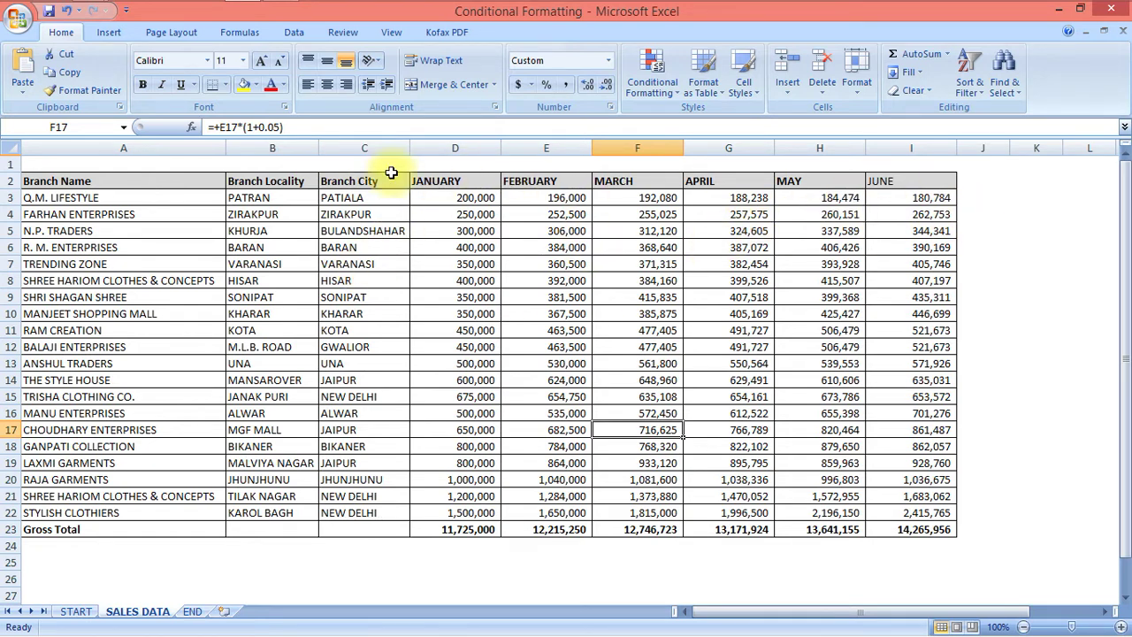
Step: Highlight the top 4 January sales values in D3:D22 with Light Red Fill with Dark Red Text
left_click(455, 200)
left_click_drag(455, 200, 459, 514)
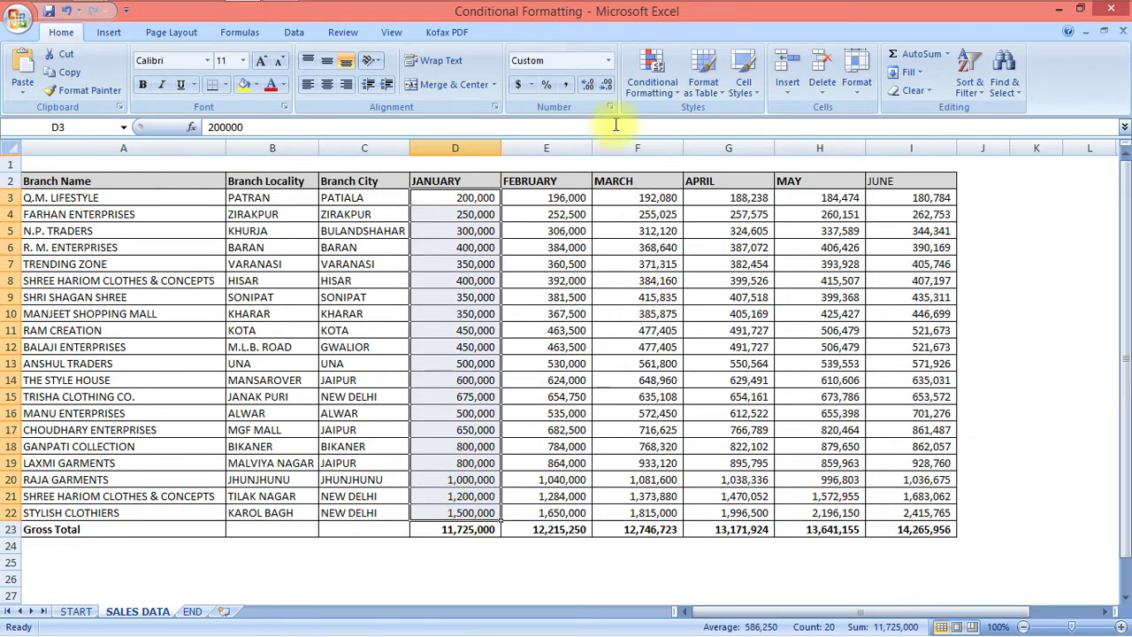
left_click(647, 90)
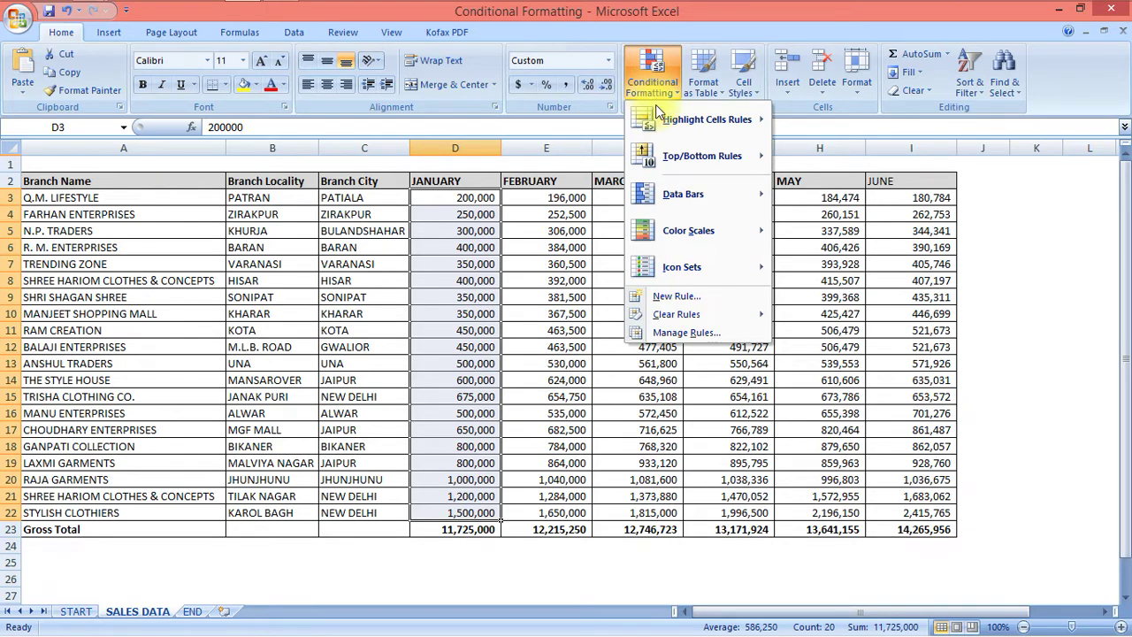
mouse_move(695, 163)
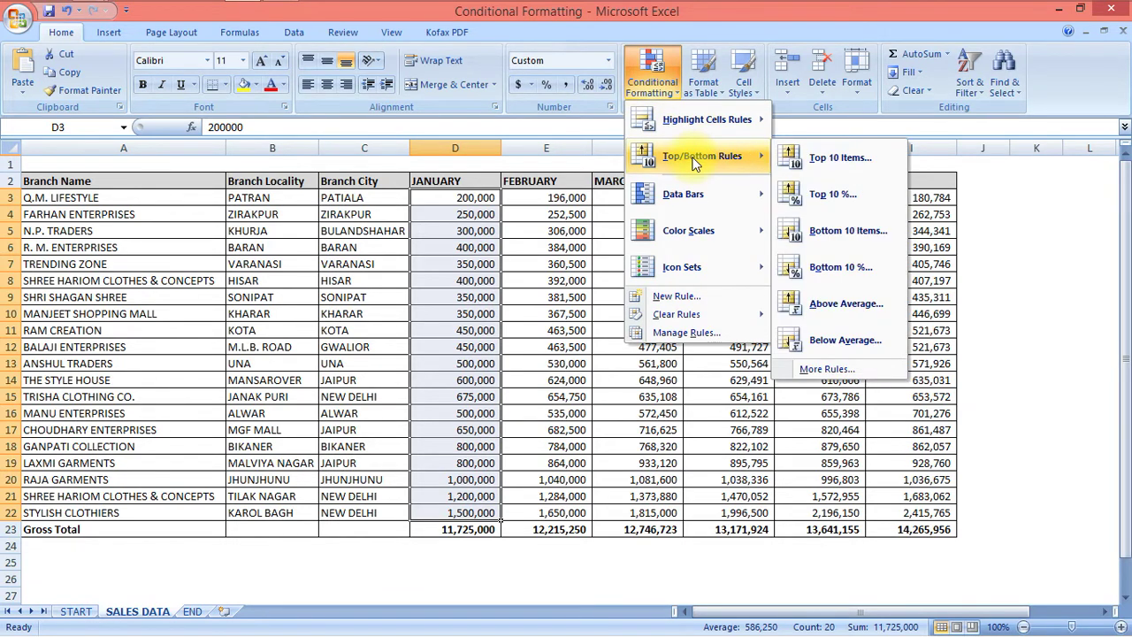
left_click(816, 157)
left_click(451, 284)
double_click(449, 285)
type("4")
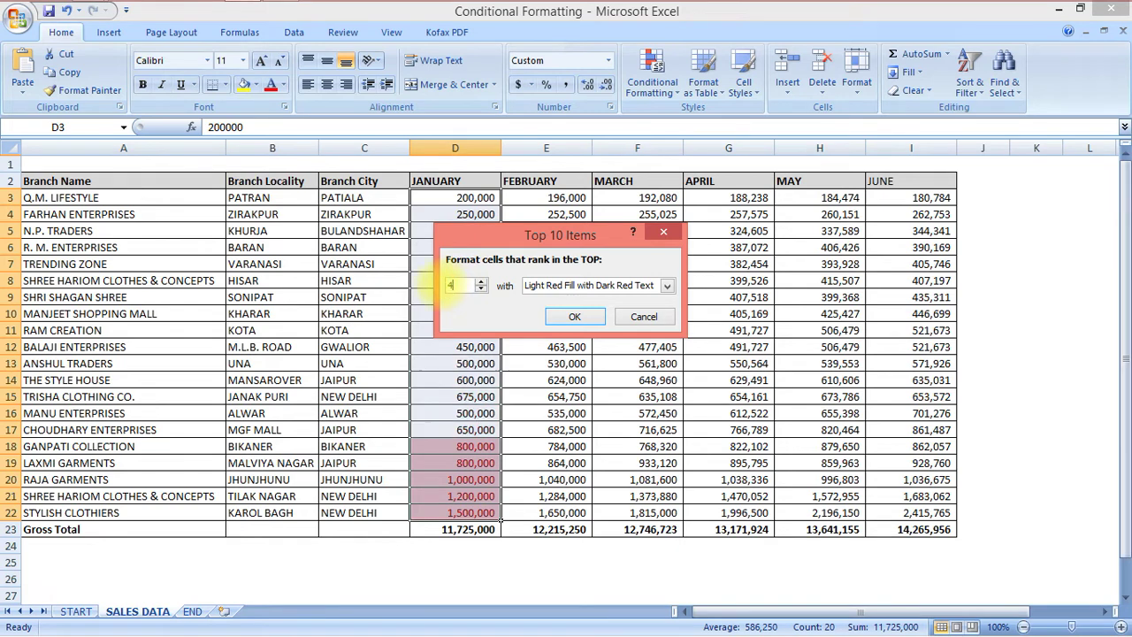
left_click(574, 316)
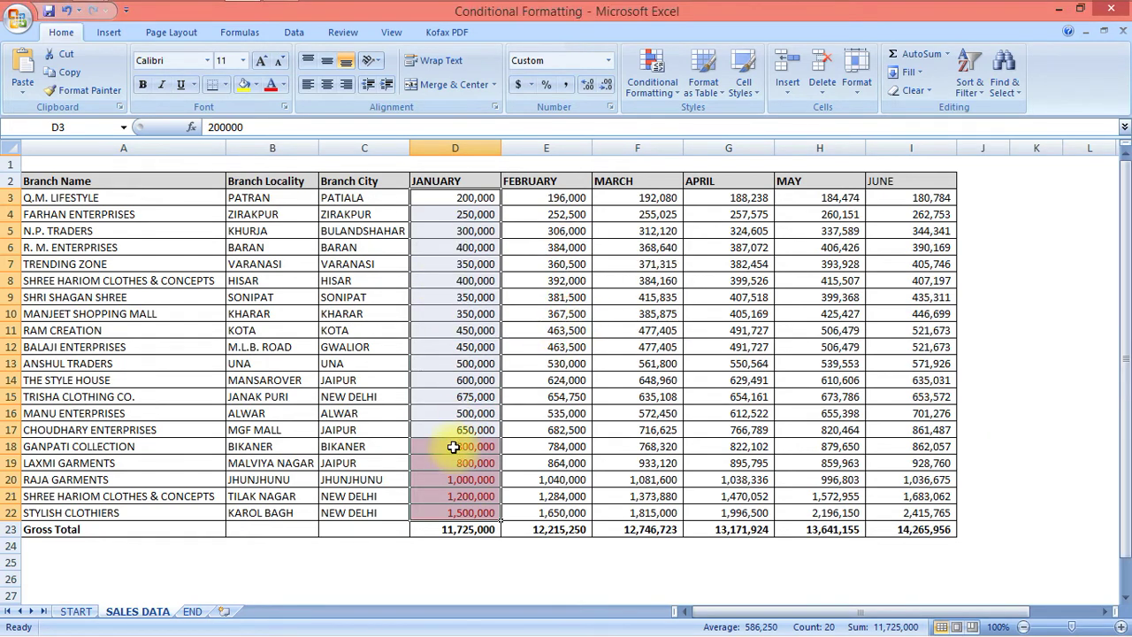
left_click_drag(455, 450, 452, 513)
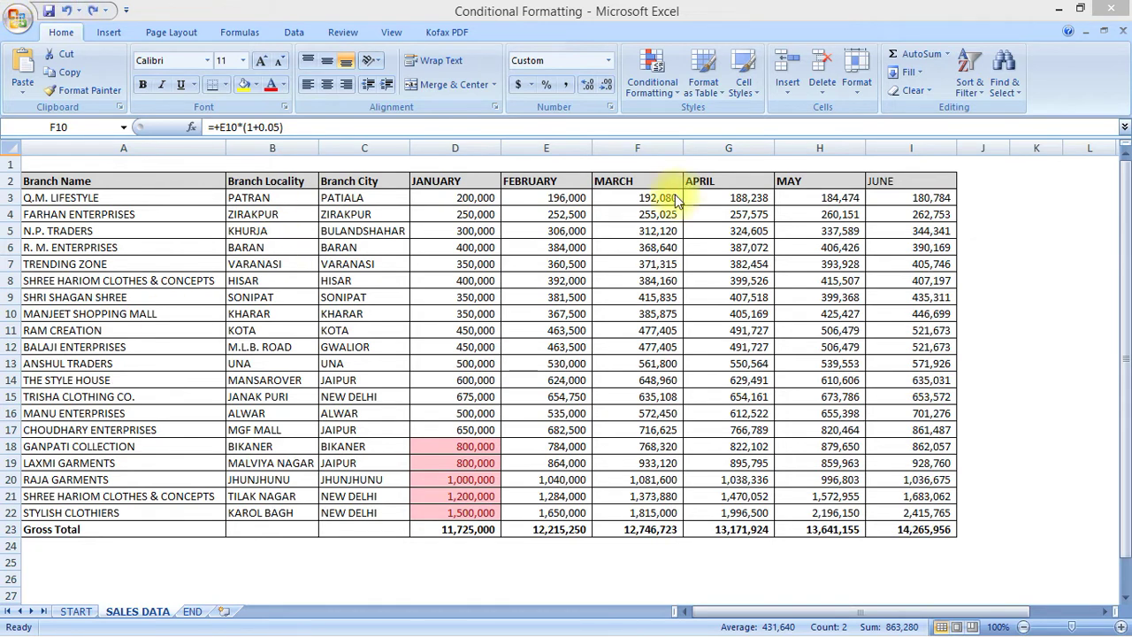
Step: Highlight the bottom 6 February sales values in E3:E22 with Green Fill with Dark Green Text
left_click_drag(578, 196, 561, 513)
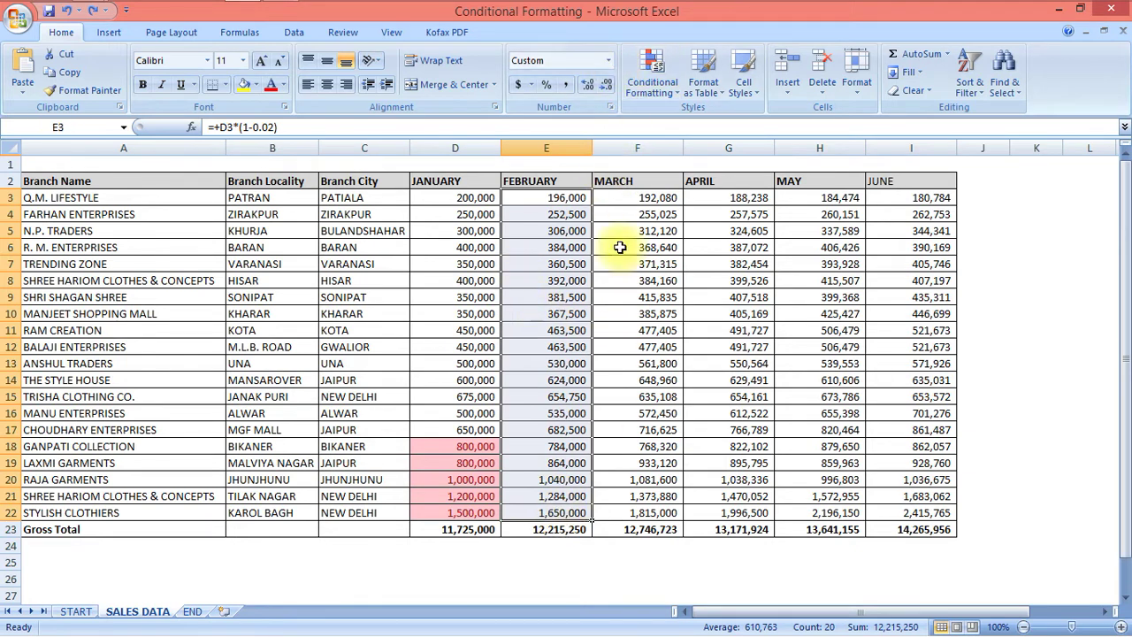
left_click(675, 86)
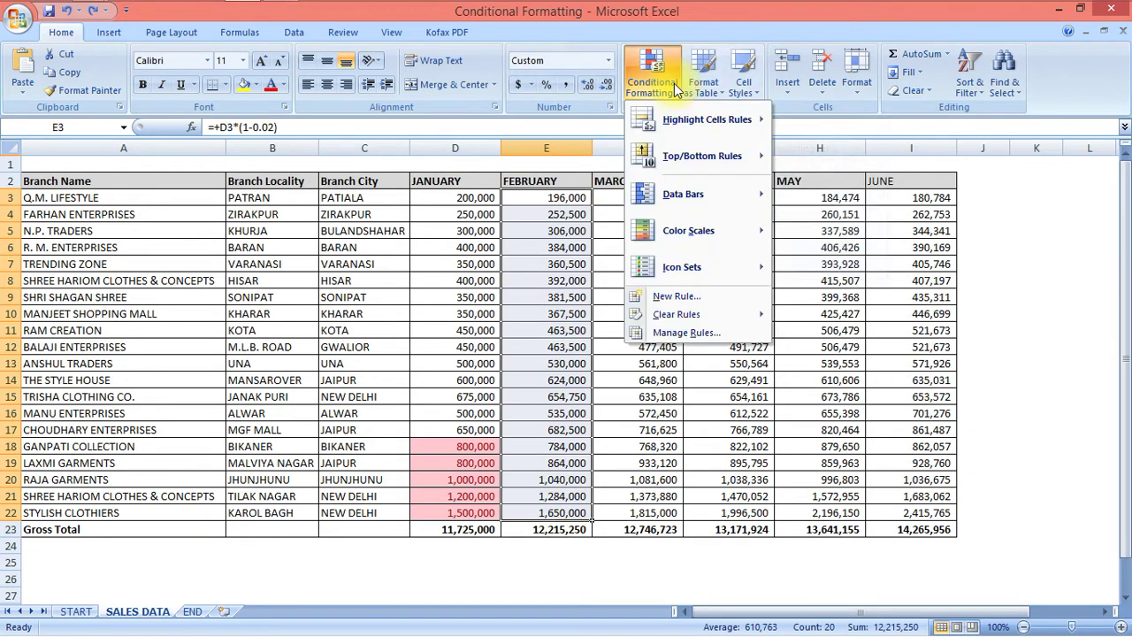
mouse_move(676, 157)
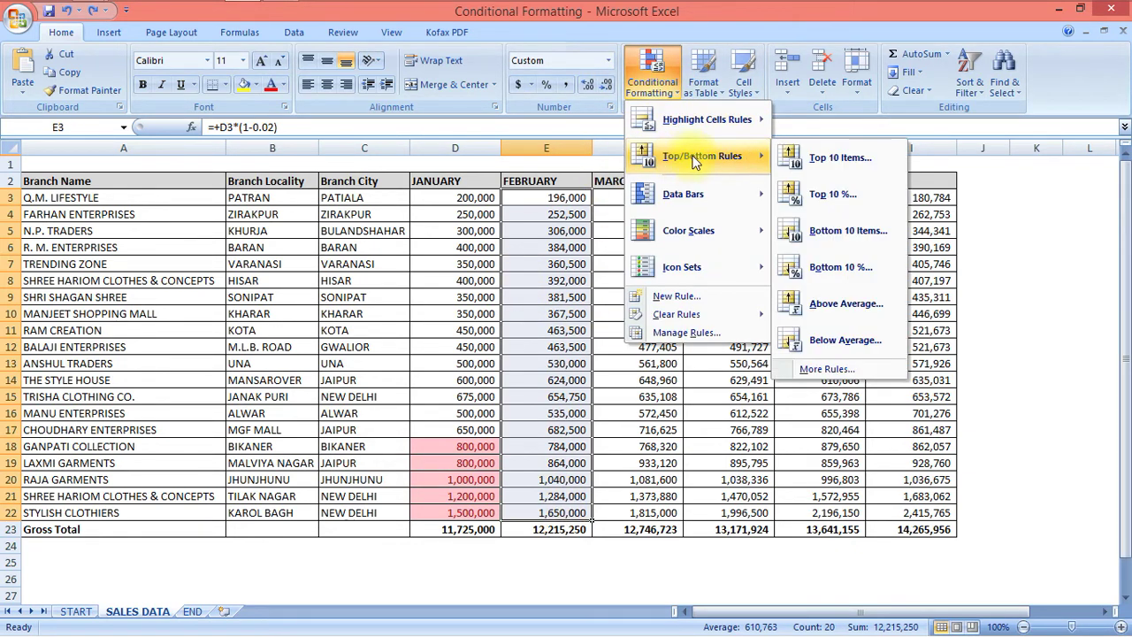
left_click(847, 231)
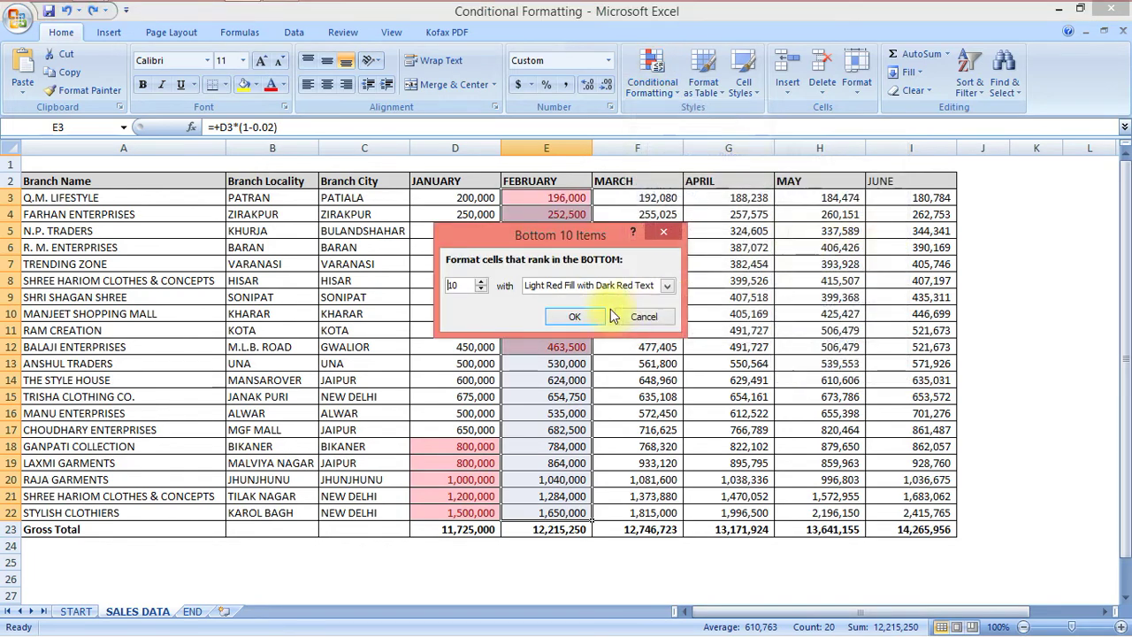
left_click_drag(459, 282, 448, 292)
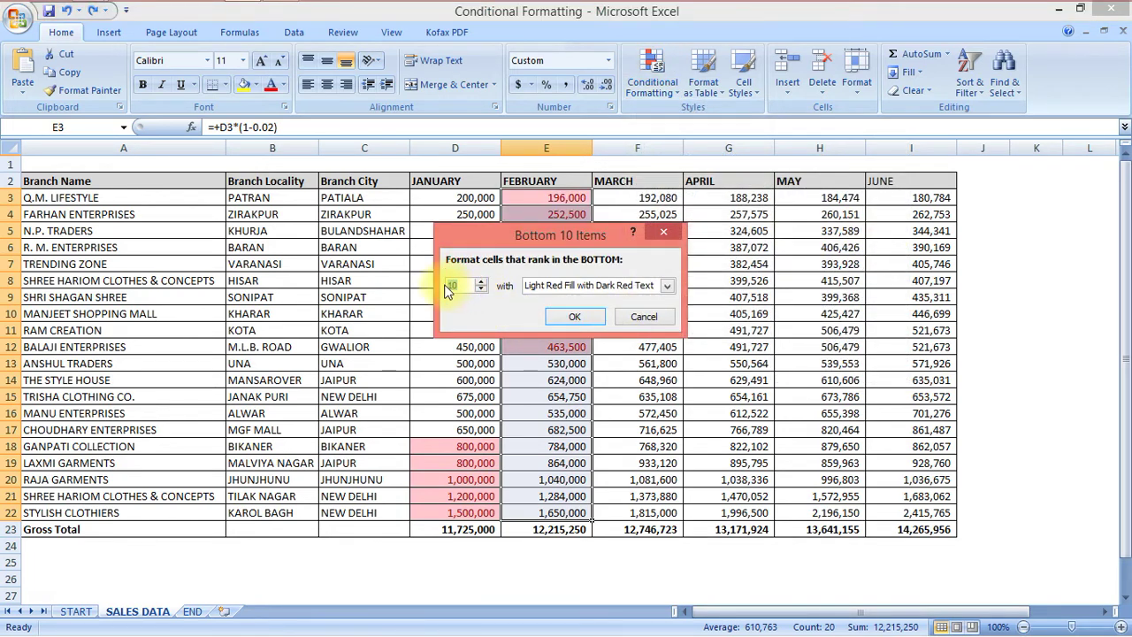
type("6")
left_click(557, 285)
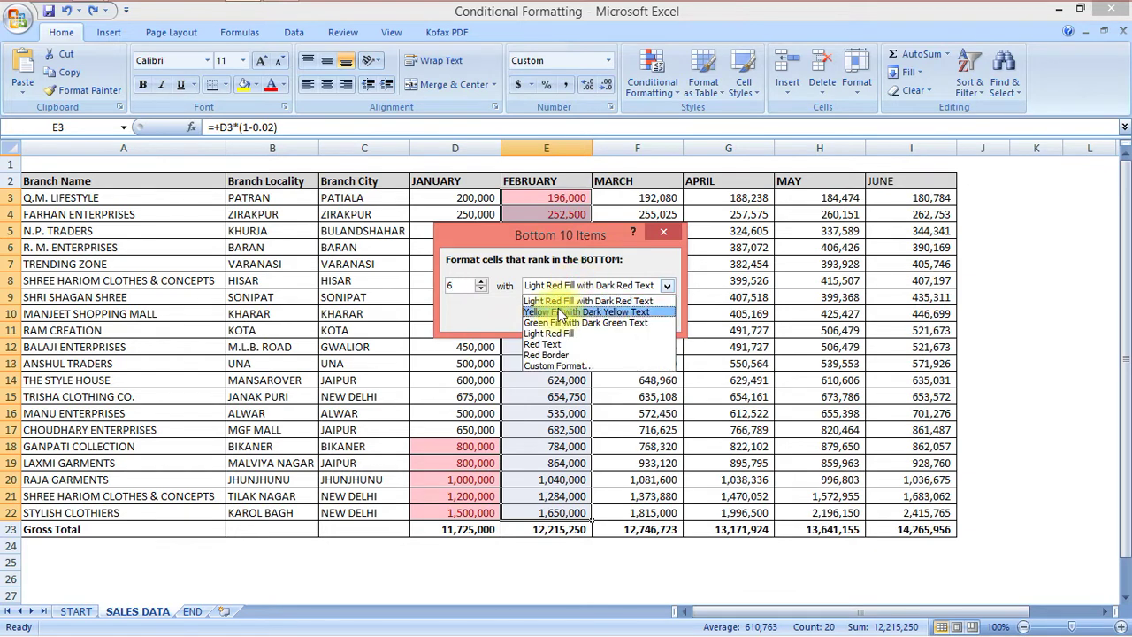
left_click(558, 323)
left_click(579, 314)
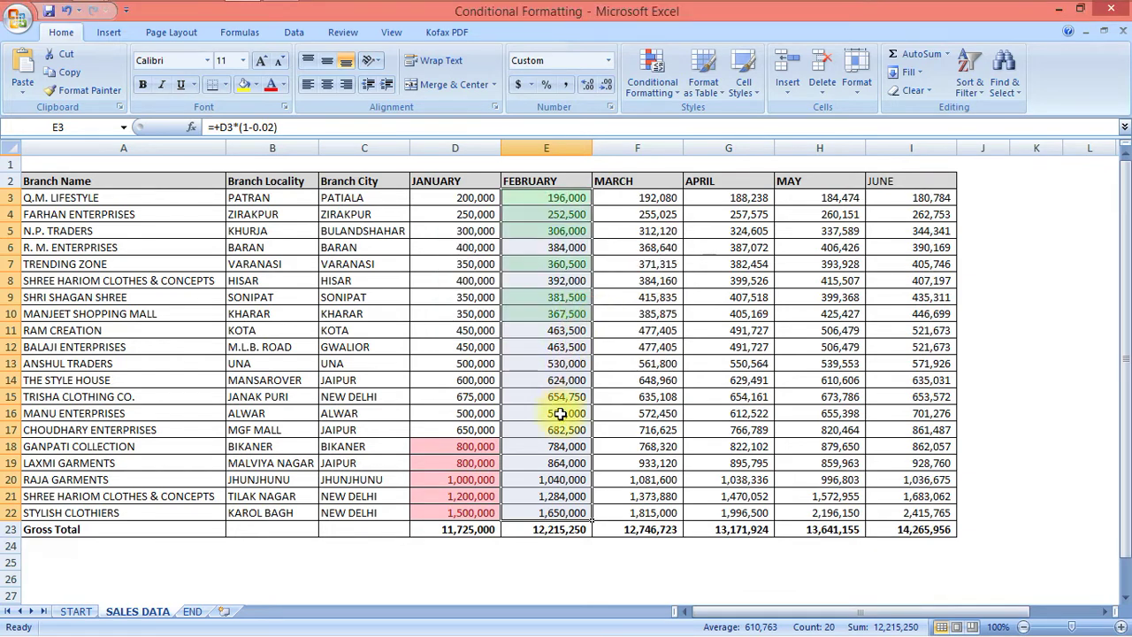
left_click(560, 413)
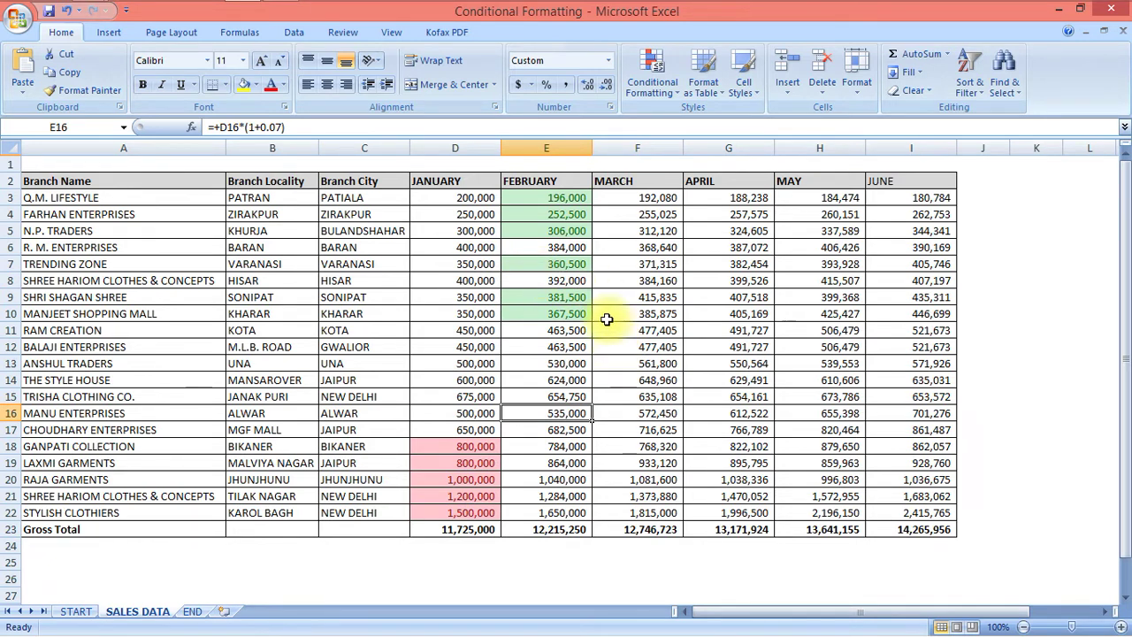
Step: Edit the February bottom-ranked rule on E3:E22 to format only the bottom 4 values, and check the highlighted cells
left_click_drag(564, 197, 562, 517)
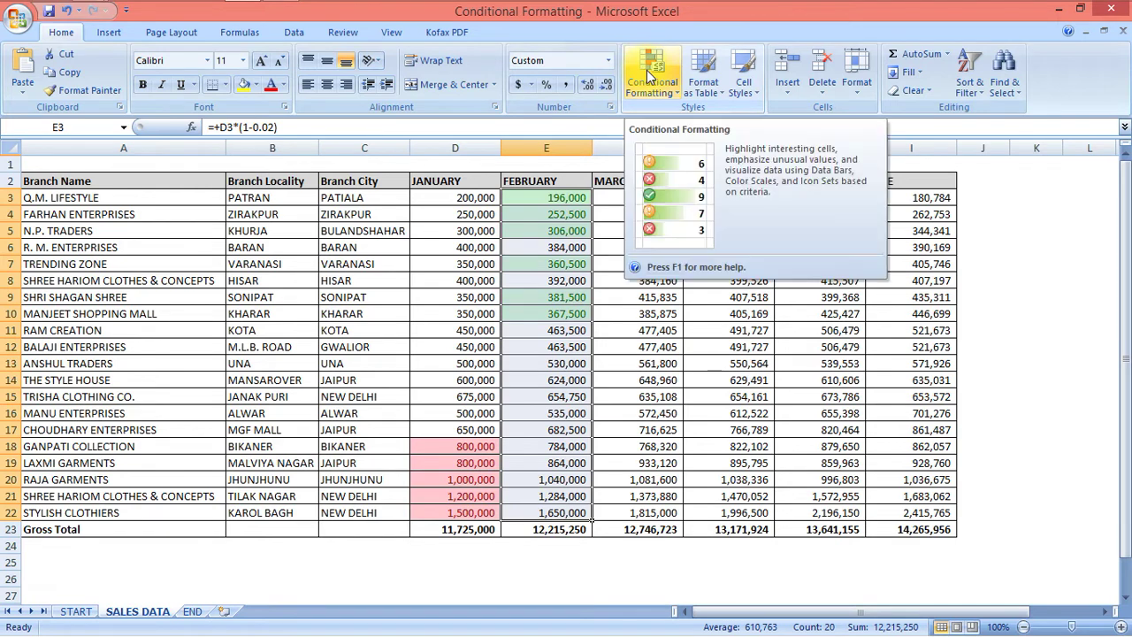
left_click(647, 69)
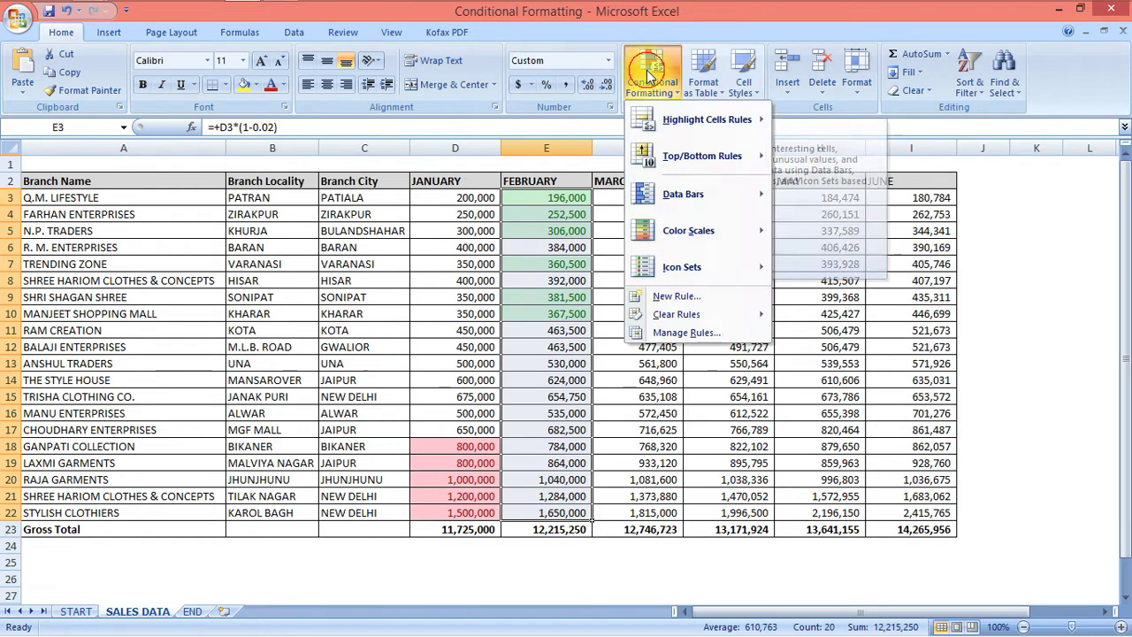
left_click(696, 331)
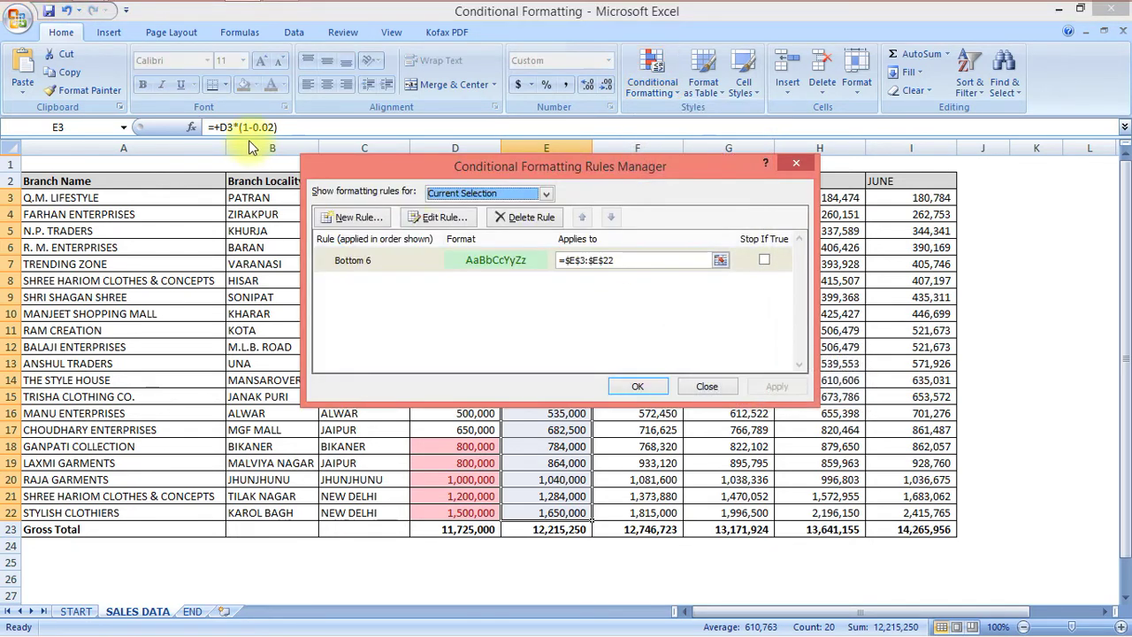
left_click(402, 259)
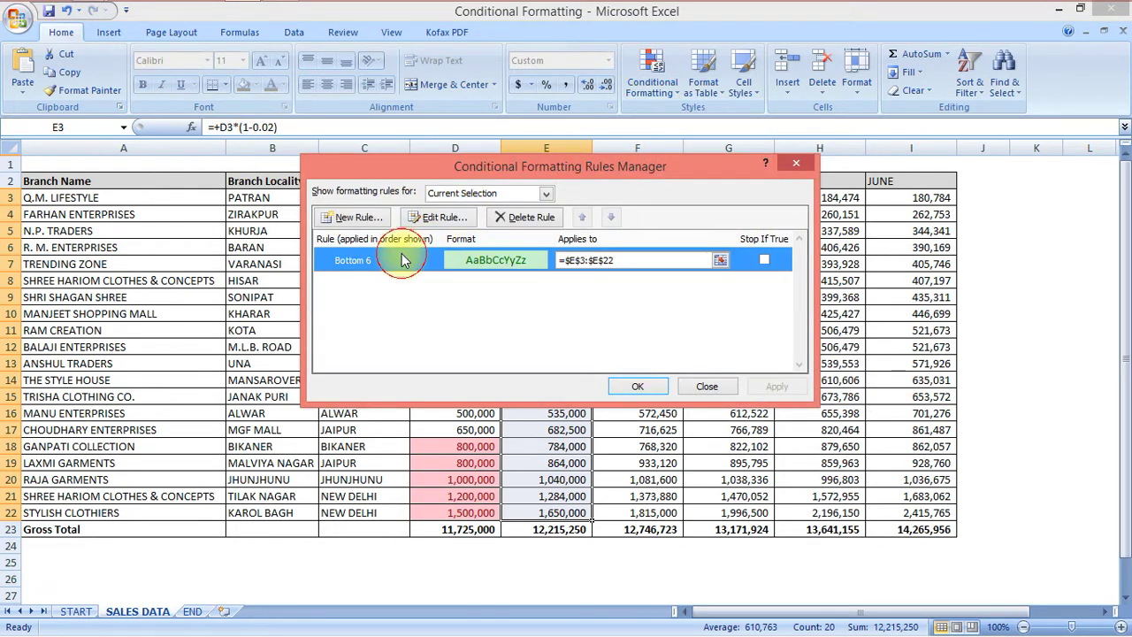
left_click(442, 217)
left_click(492, 328)
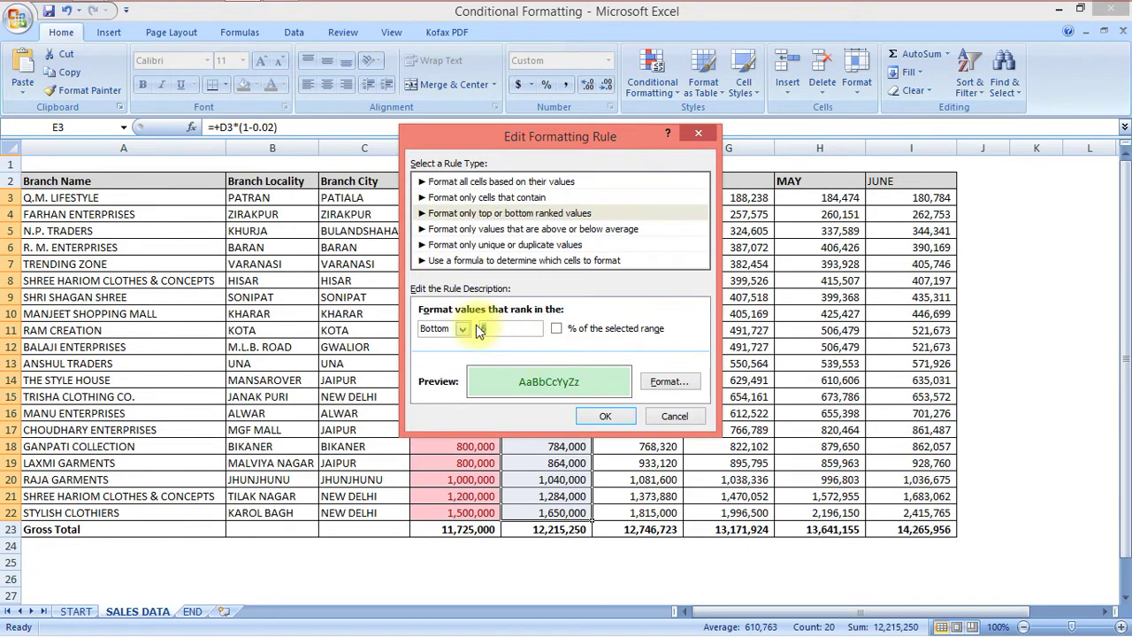
left_click(604, 416)
left_click(776, 387)
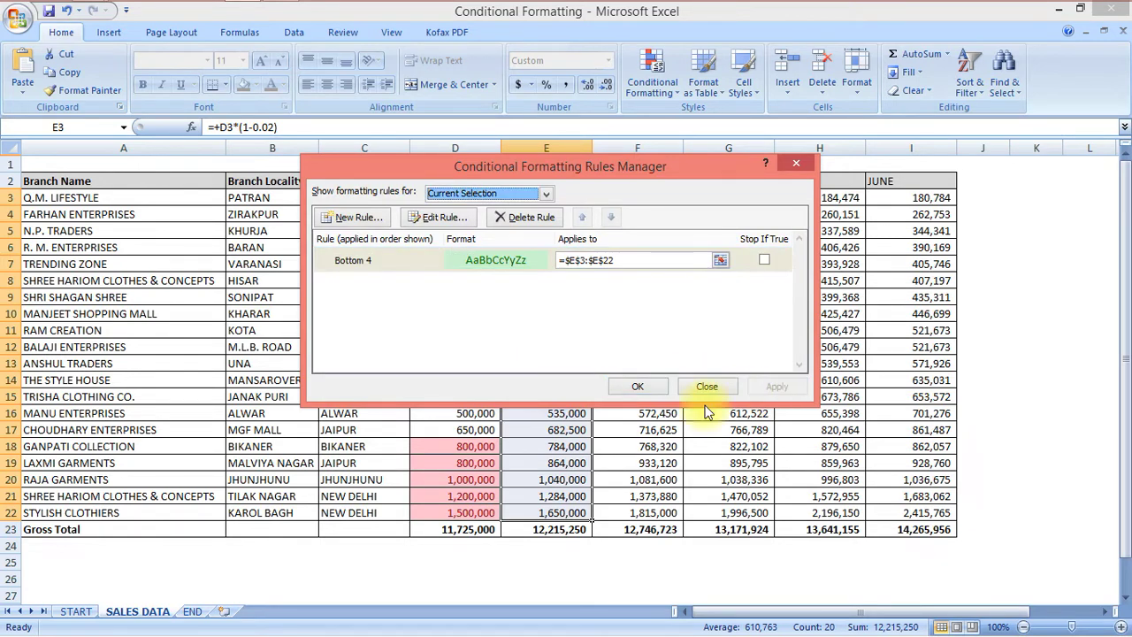
left_click(643, 388)
left_click(576, 376)
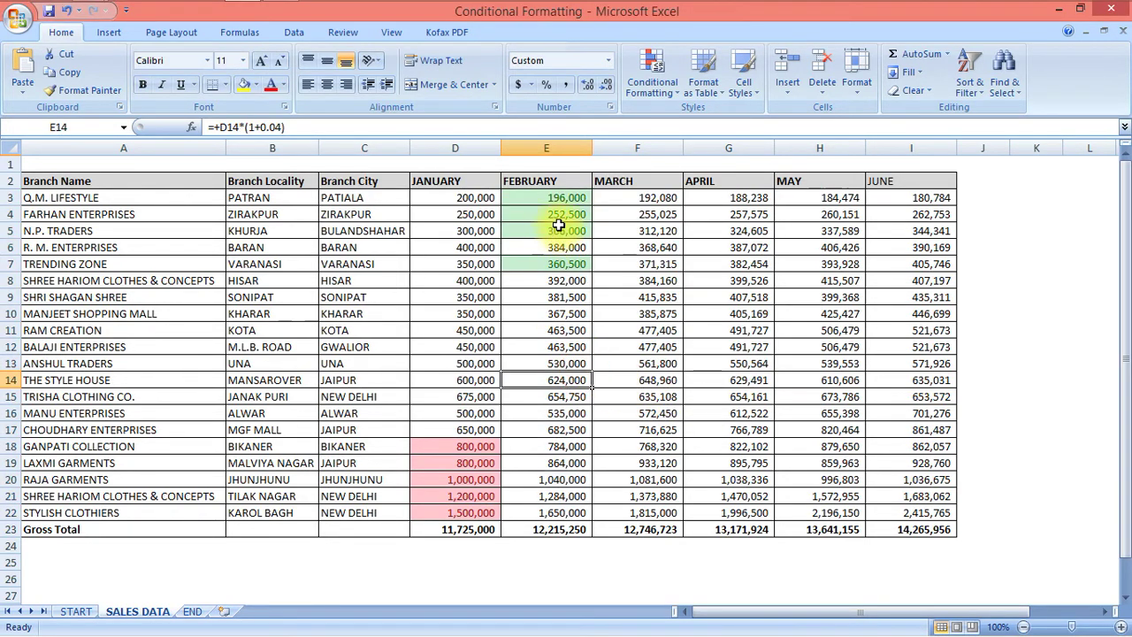
left_click_drag(566, 200, 563, 263)
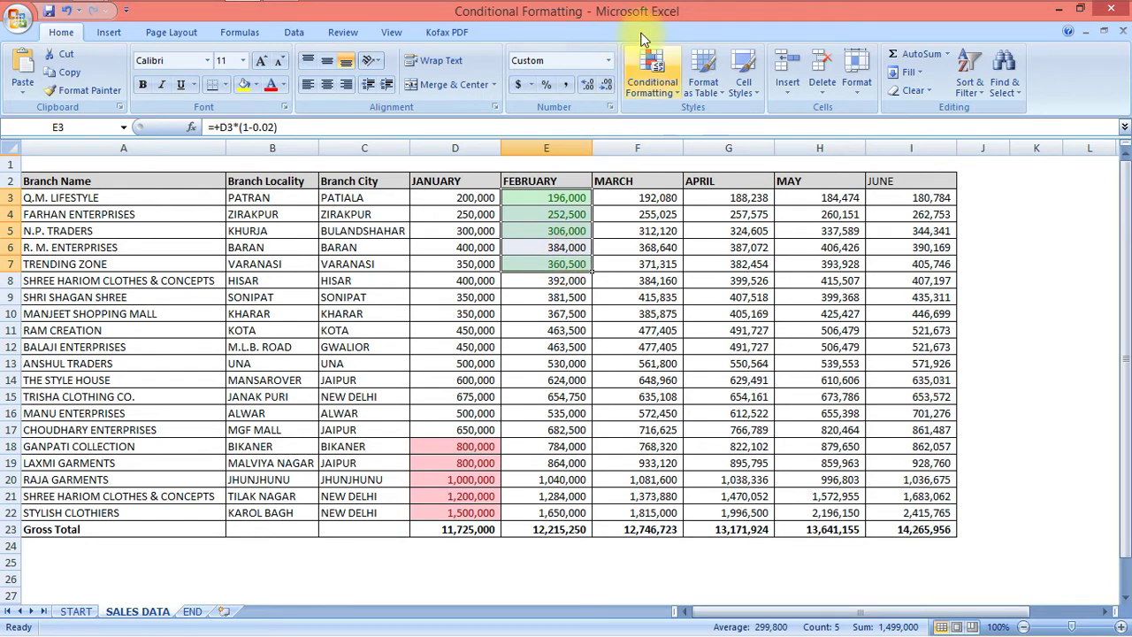
left_click(643, 66)
mouse_move(674, 158)
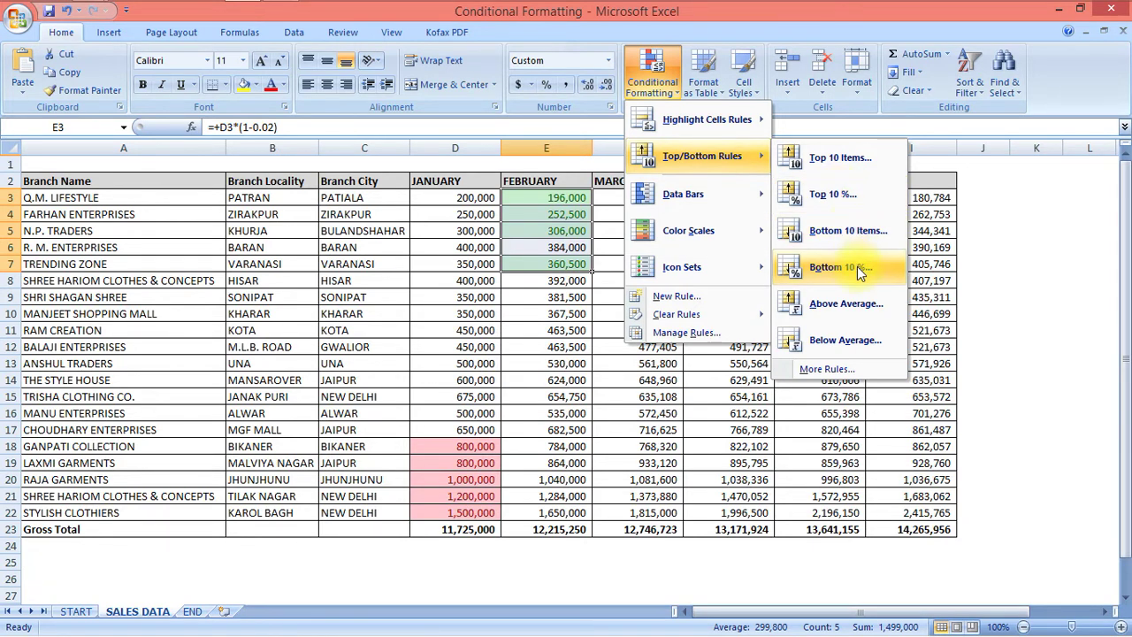
left_click(592, 446)
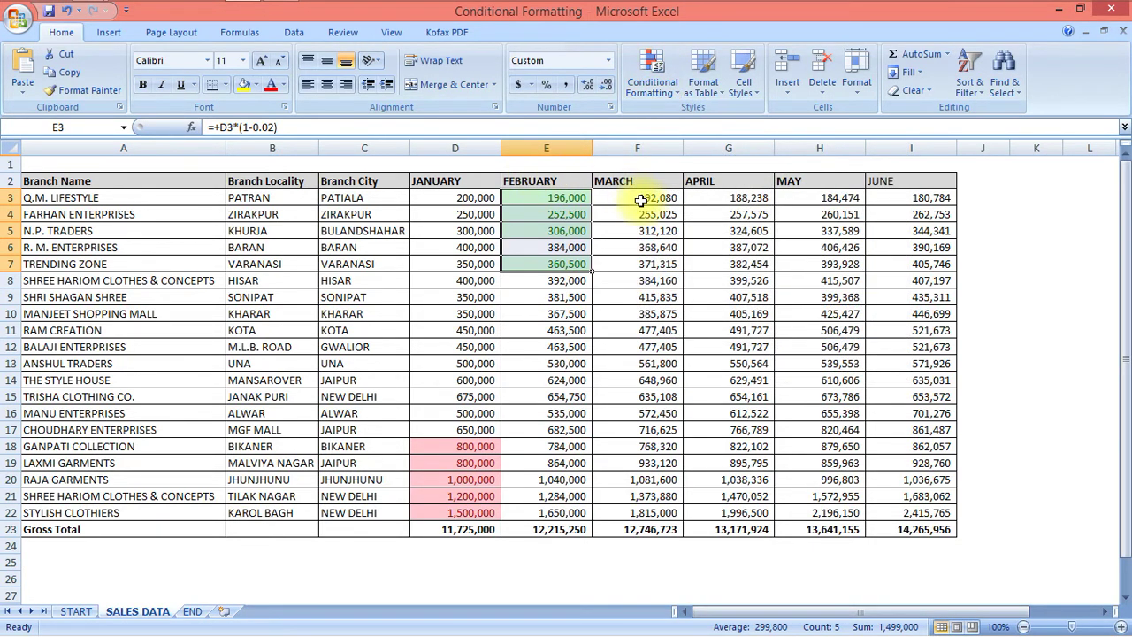
Step: Highlight above-average March sales in F3:F22 with Yellow Fill with Dark Yellow Text, and check the highlighted cells
left_click_drag(640, 200, 650, 512)
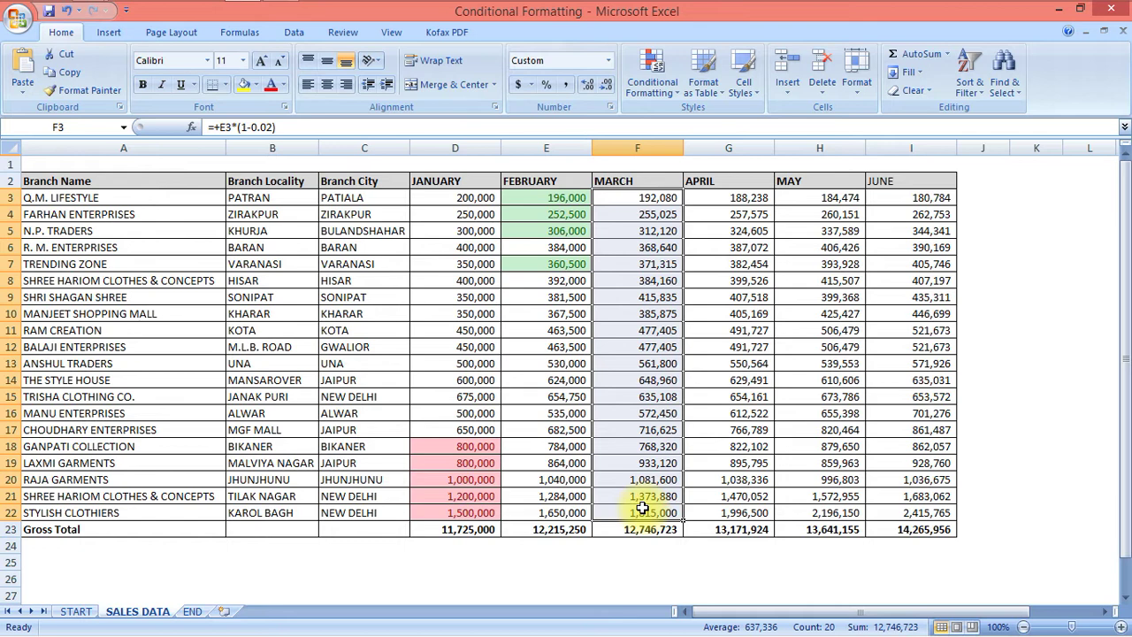
left_click(672, 87)
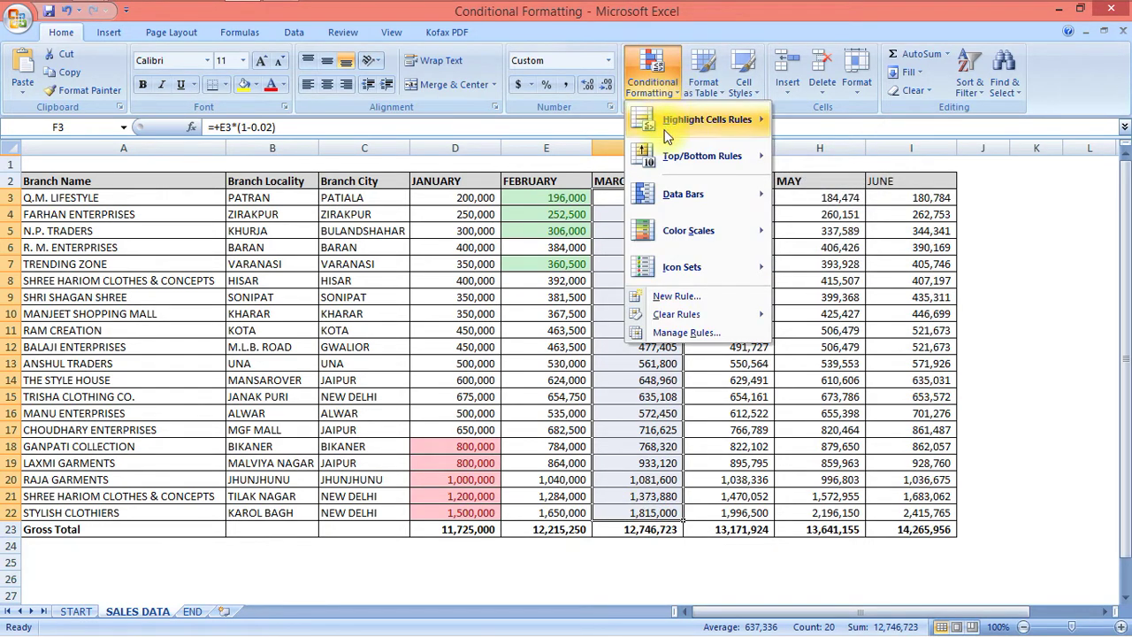
mouse_move(673, 155)
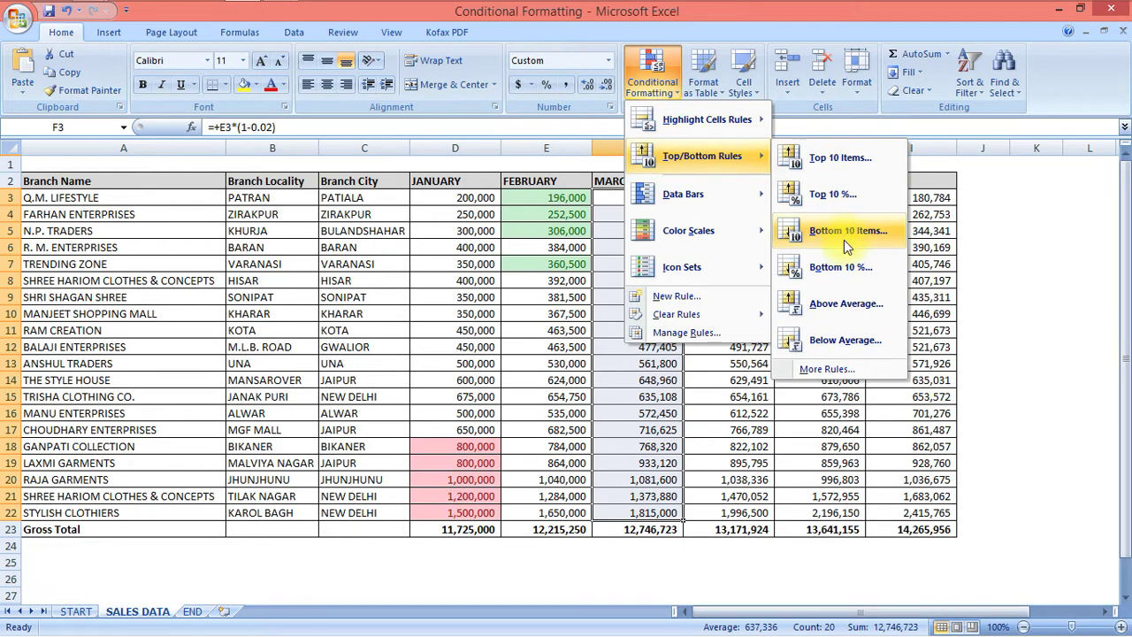
left_click(854, 310)
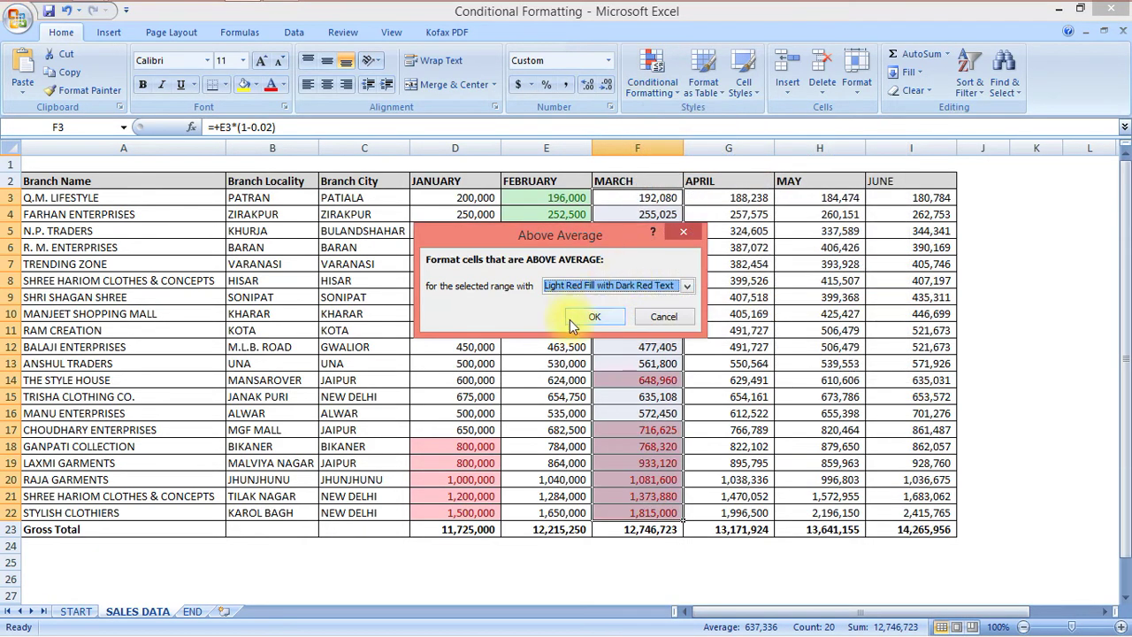
left_click(621, 286)
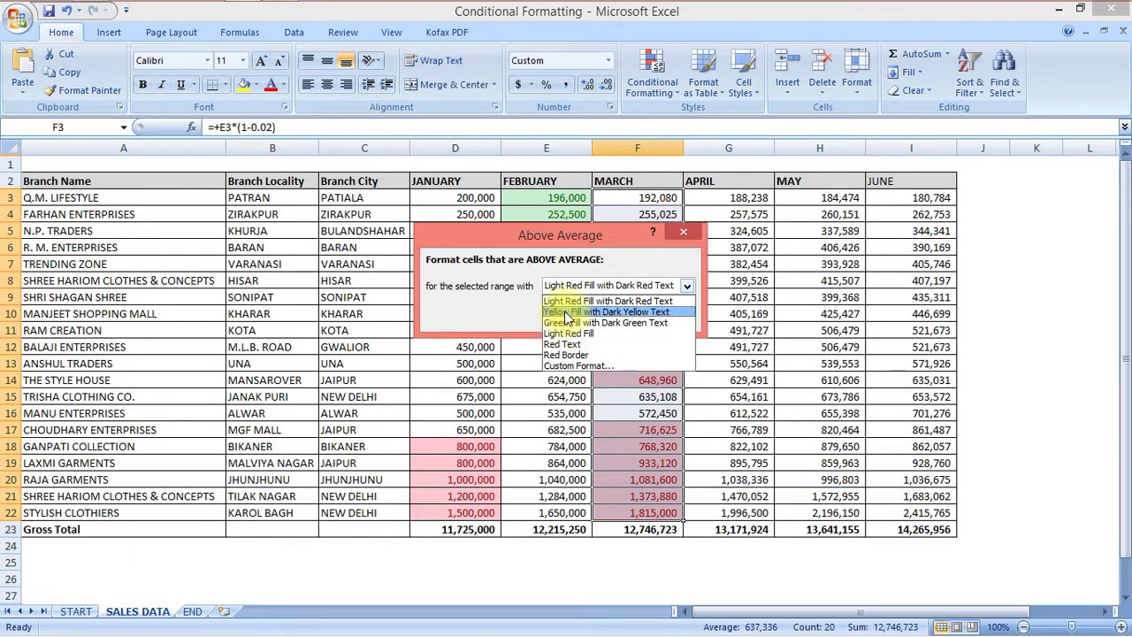
left_click(579, 342)
left_click(594, 317)
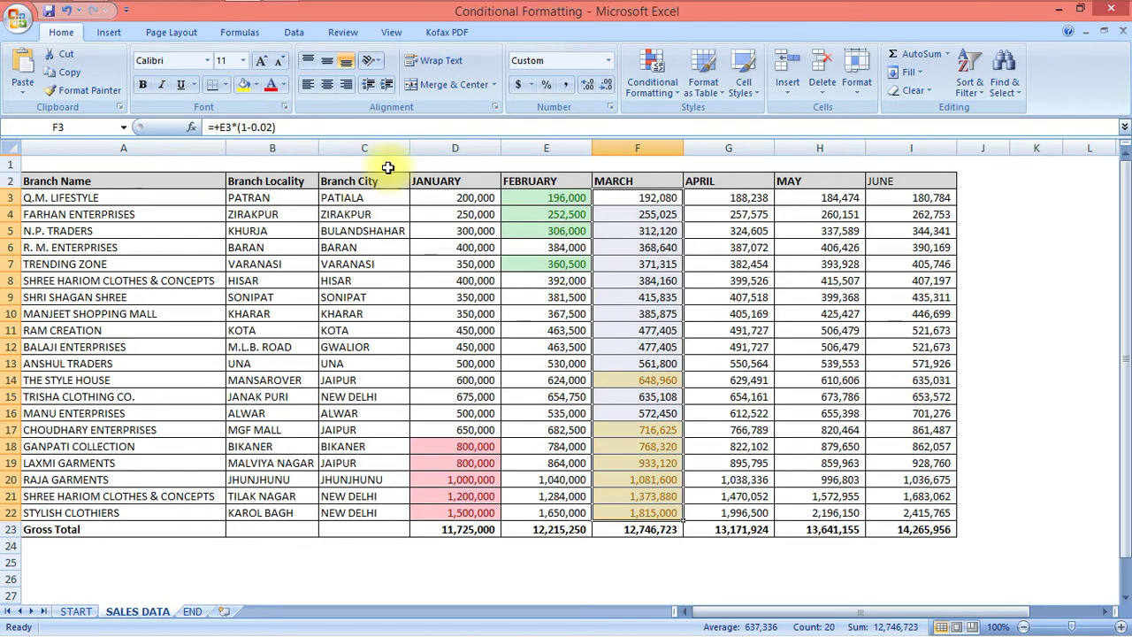
left_click(619, 412)
left_click(660, 382)
left_click(658, 446)
left_click(659, 479)
left_click(659, 498)
left_click(665, 447)
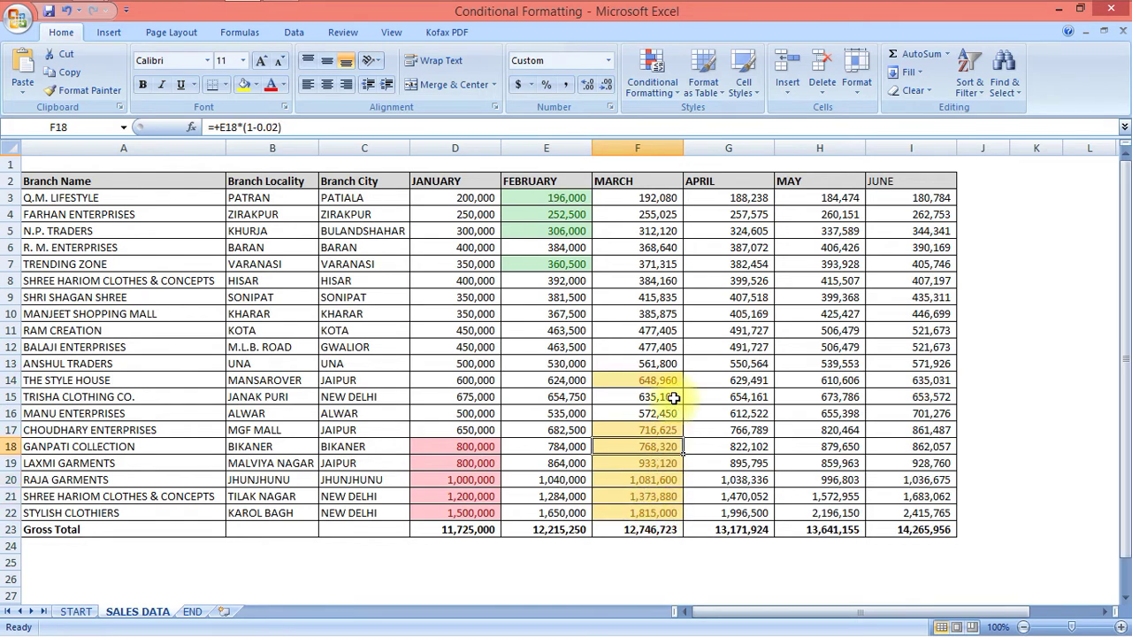
Step: Highlight below-average April sales in G3:G22 with Light Red Fill with Dark Red Text
left_click_drag(750, 200, 747, 511)
left_click(651, 81)
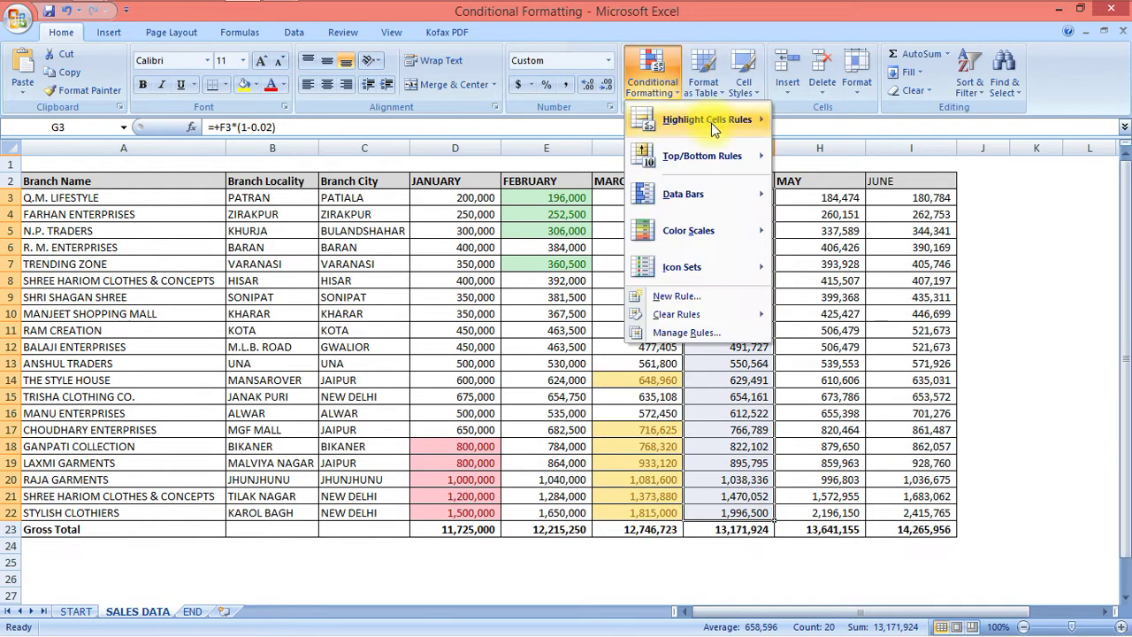
mouse_move(712, 155)
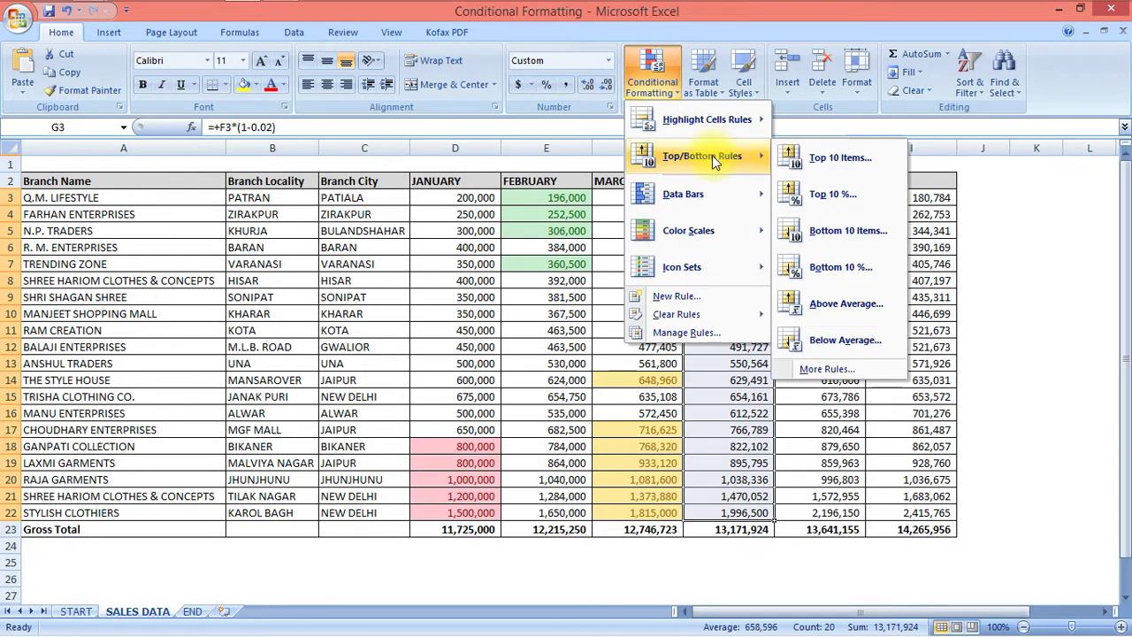
left_click(839, 352)
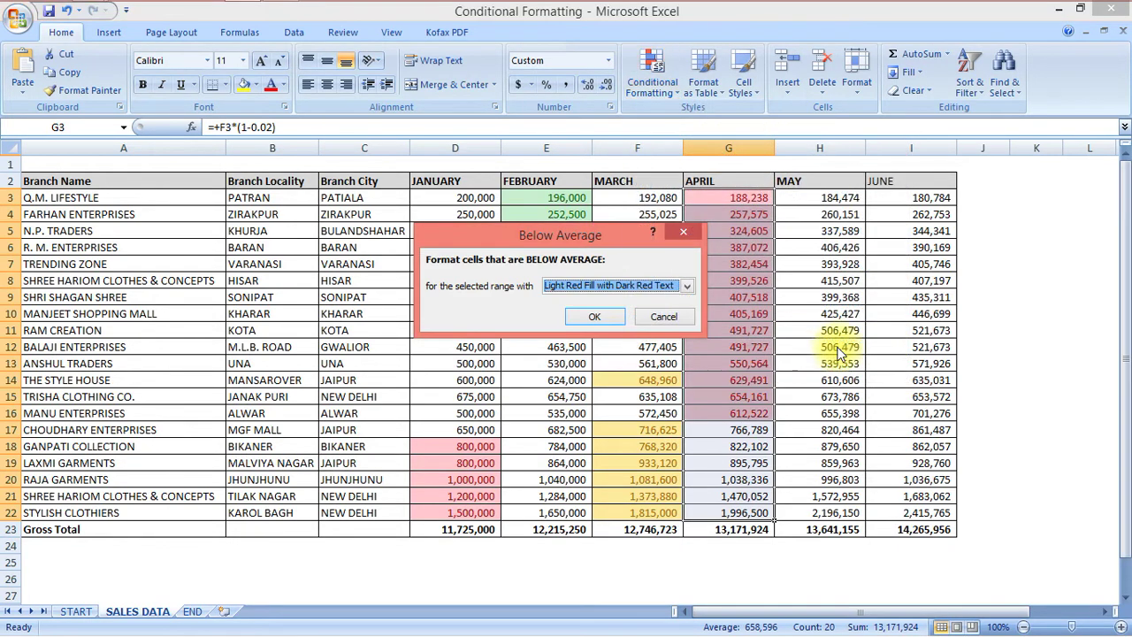
left_click(579, 315)
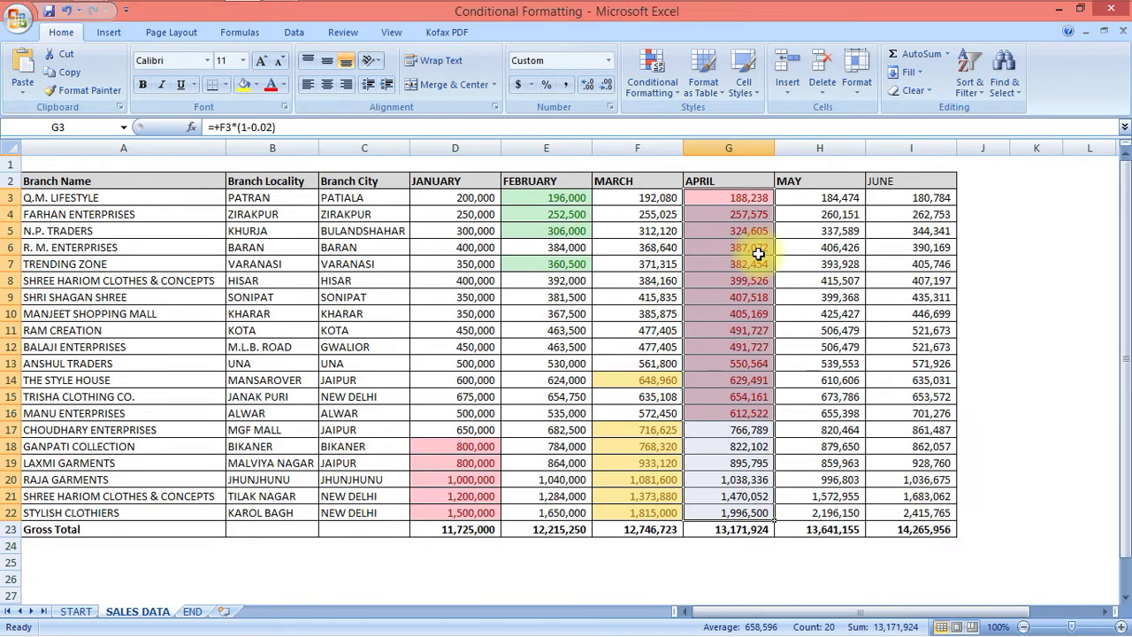
Step: Clear the conditional formatting rules from the entire SALES DATA sheet
left_click(805, 280)
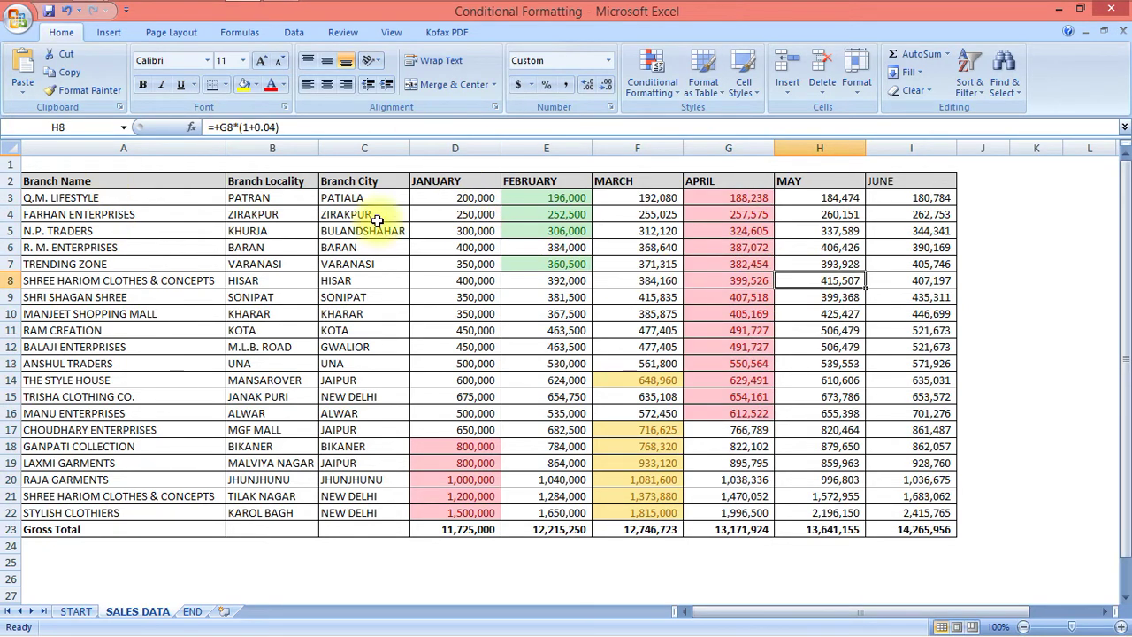
left_click(661, 82)
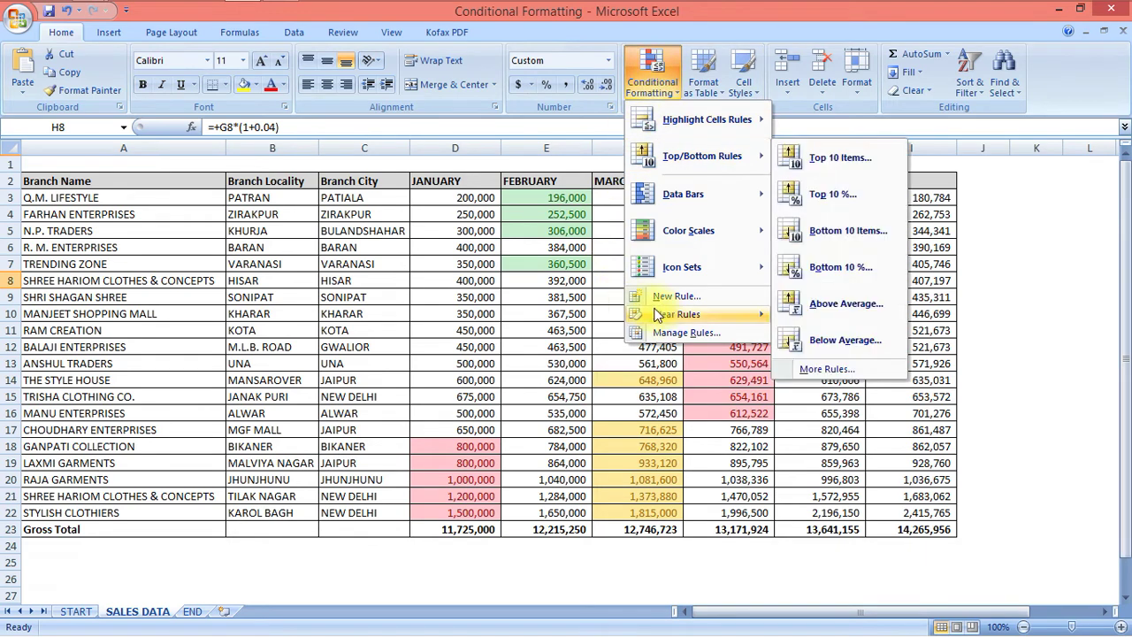
mouse_move(677, 313)
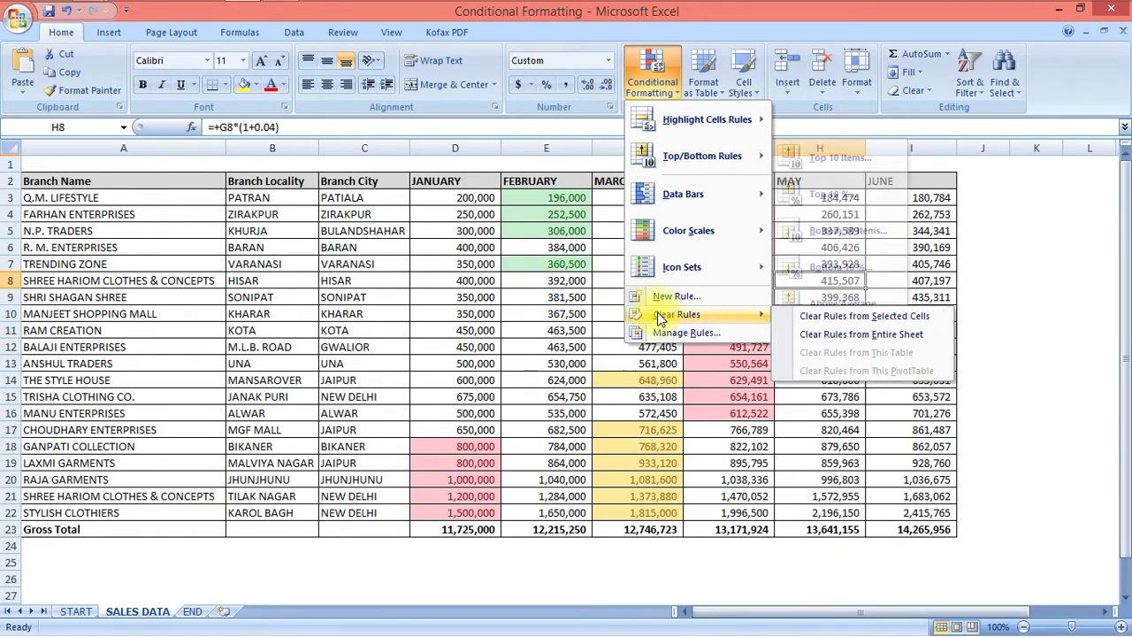
left_click(831, 335)
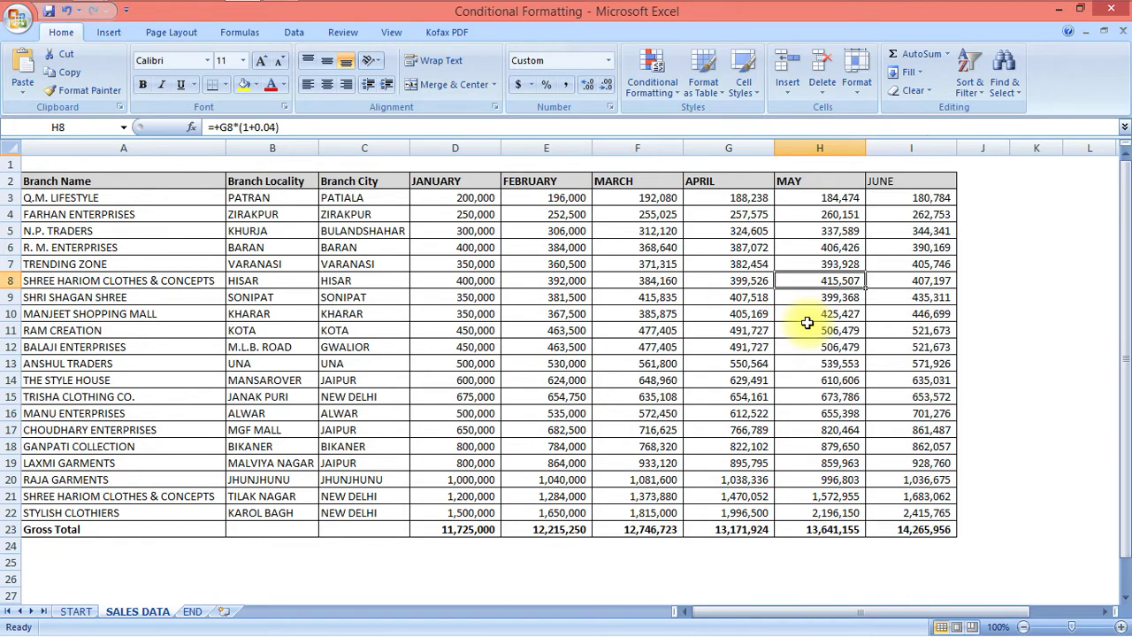
left_click(513, 267)
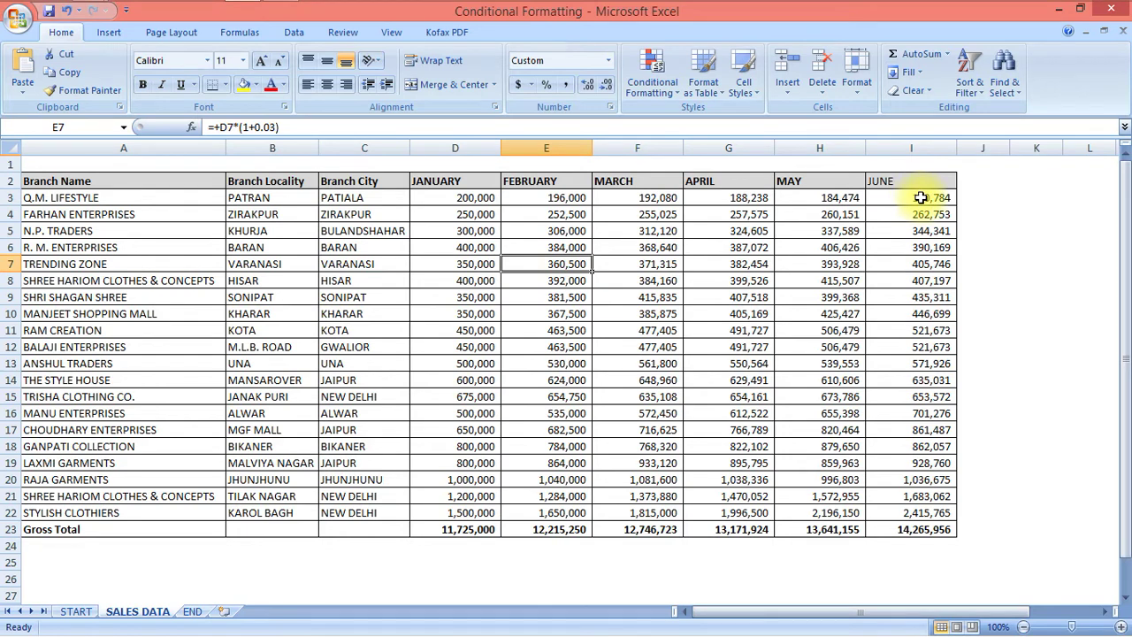
Step: Apply blue data bars to the May sales values in H3:H22, and check the bars
left_click_drag(821, 200, 831, 514)
left_click(651, 73)
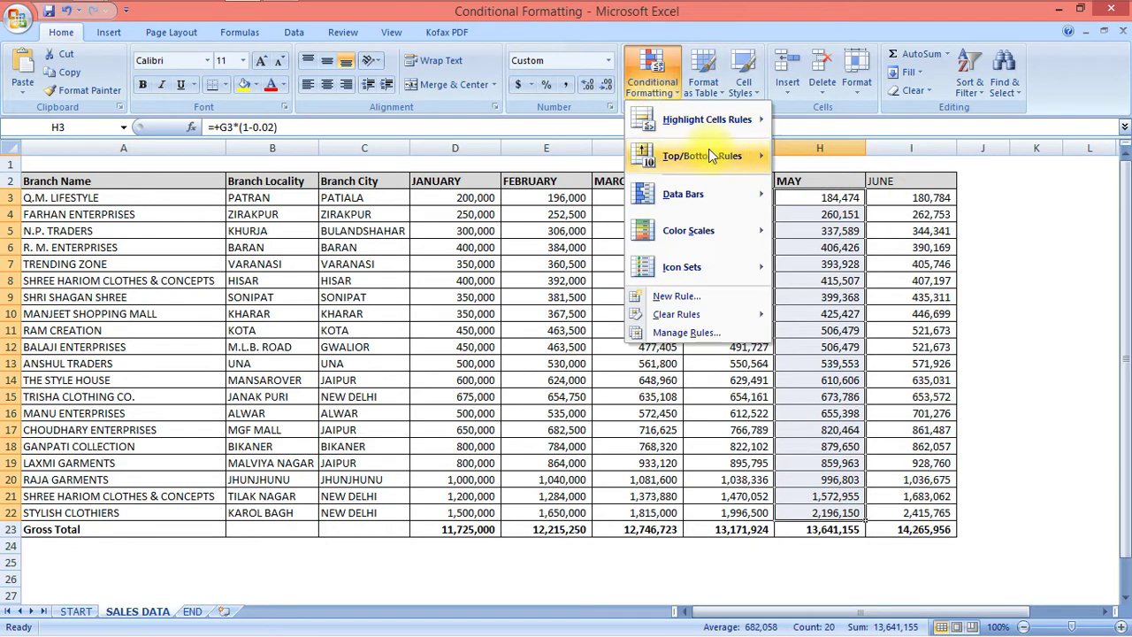
mouse_move(702, 188)
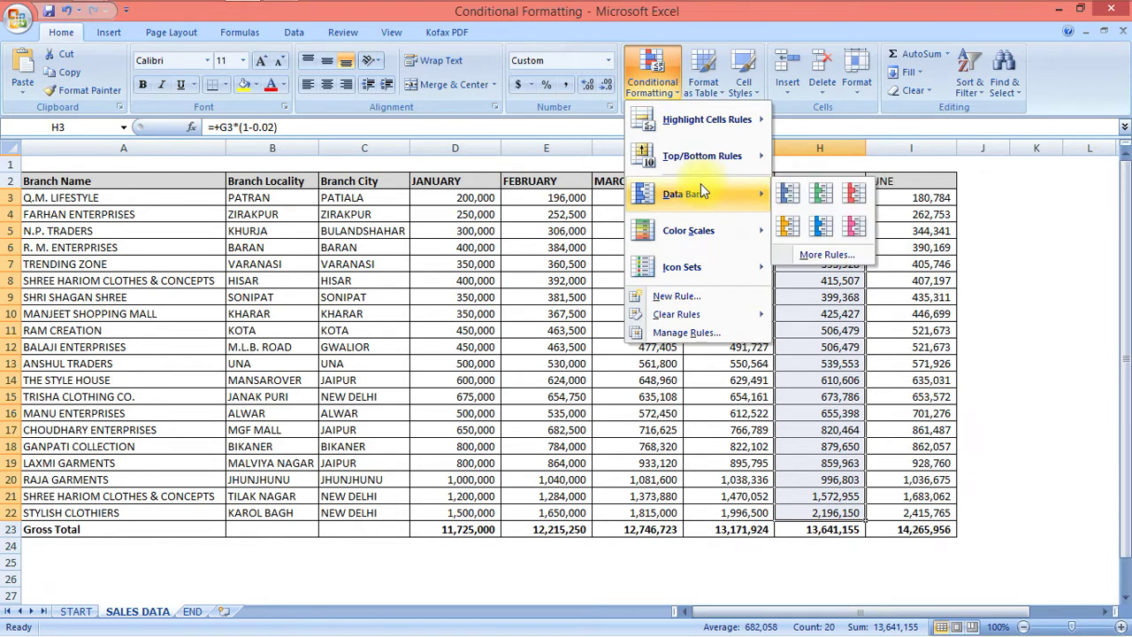
left_click(791, 197)
left_click(674, 315)
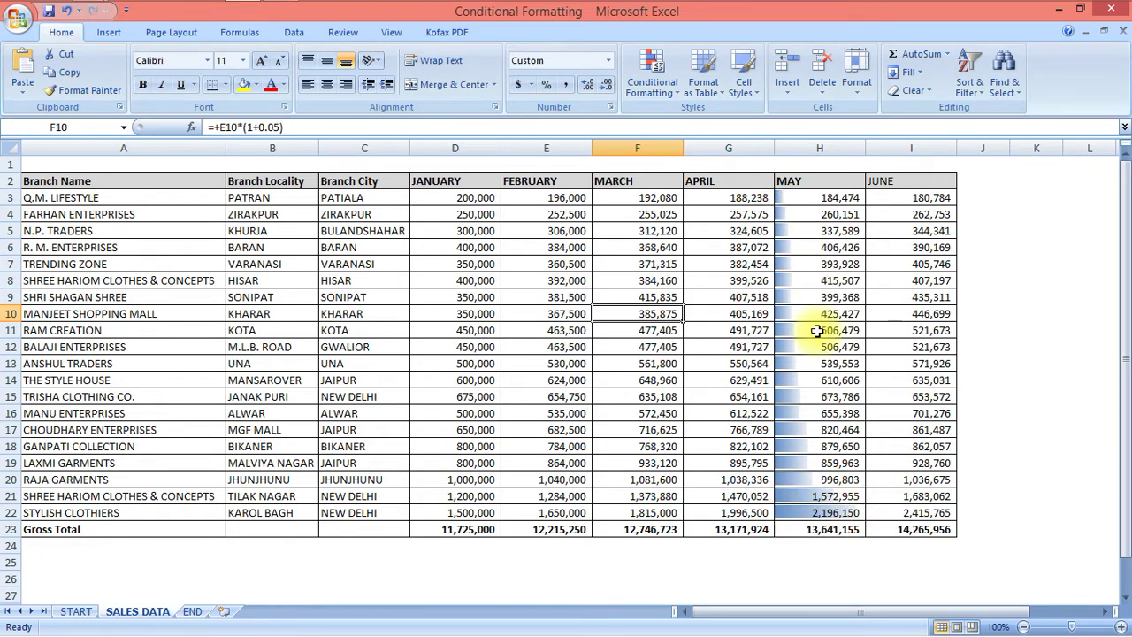
left_click(677, 382)
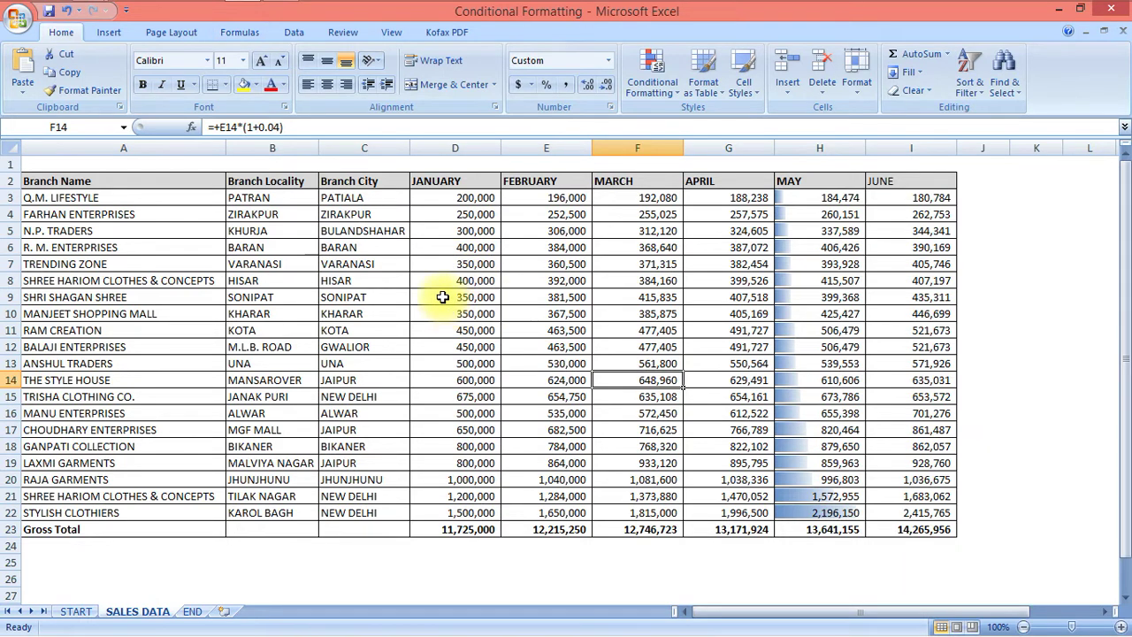
Step: Apply the 3 Arrows (Colored) icon set to the January to June sales of Raja Garments in D20:I20
left_click_drag(456, 313, 910, 313)
left_click_drag(466, 479, 883, 467)
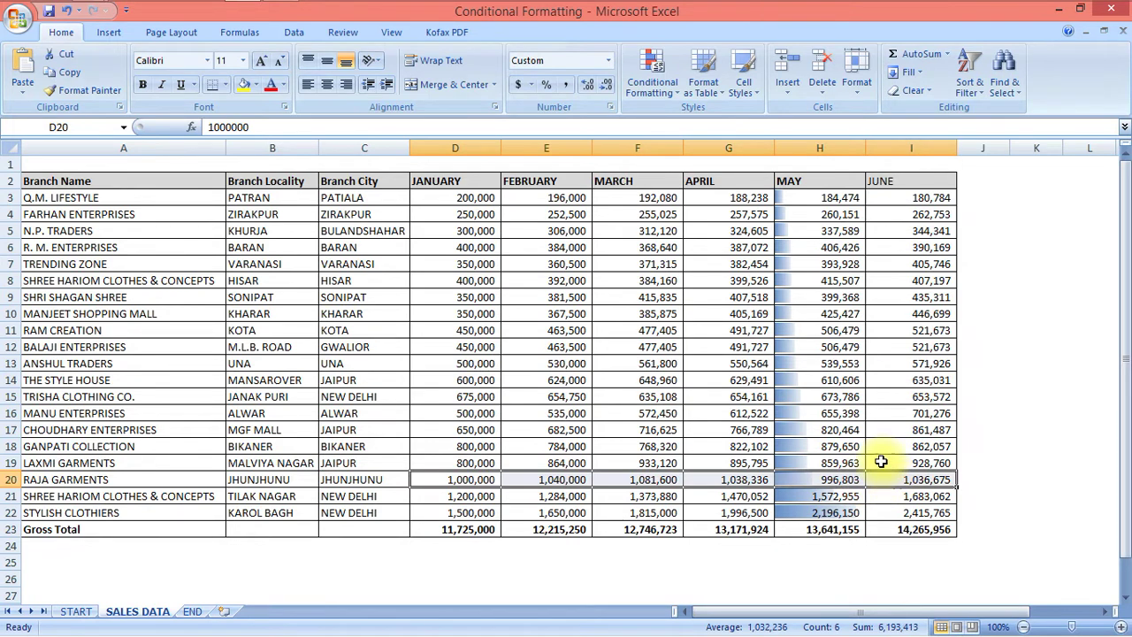
left_click(652, 91)
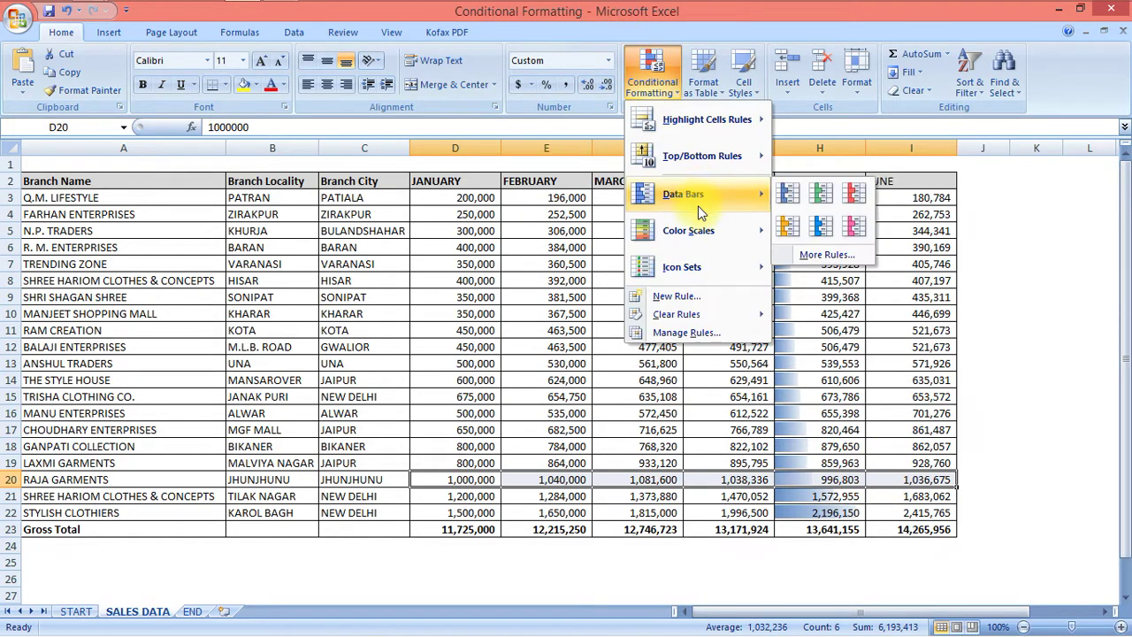
mouse_move(694, 237)
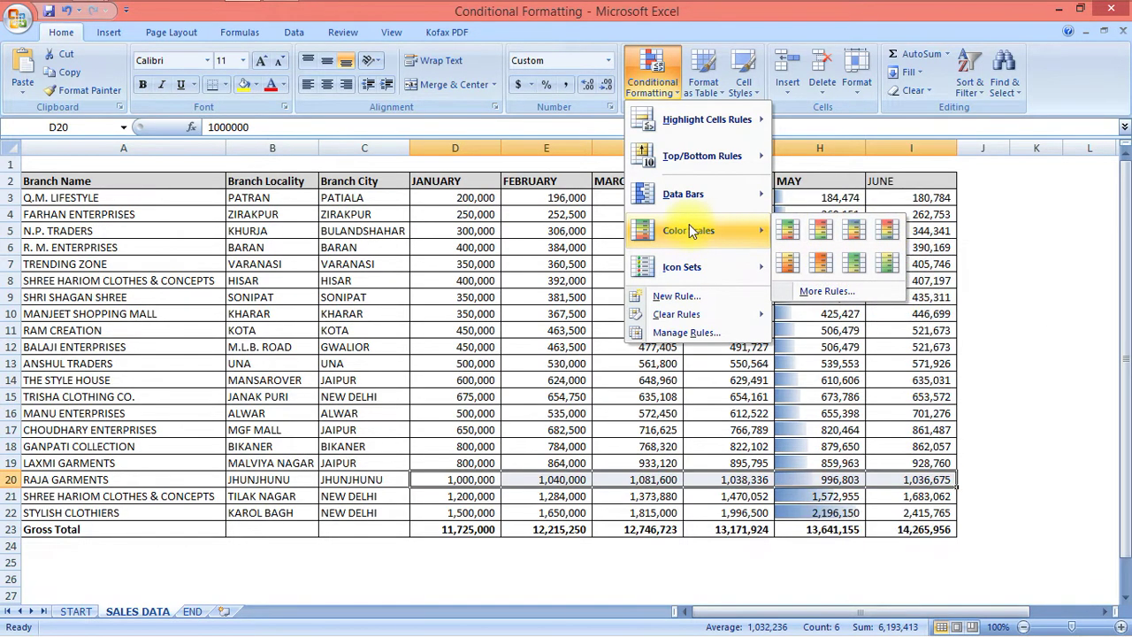
mouse_move(679, 268)
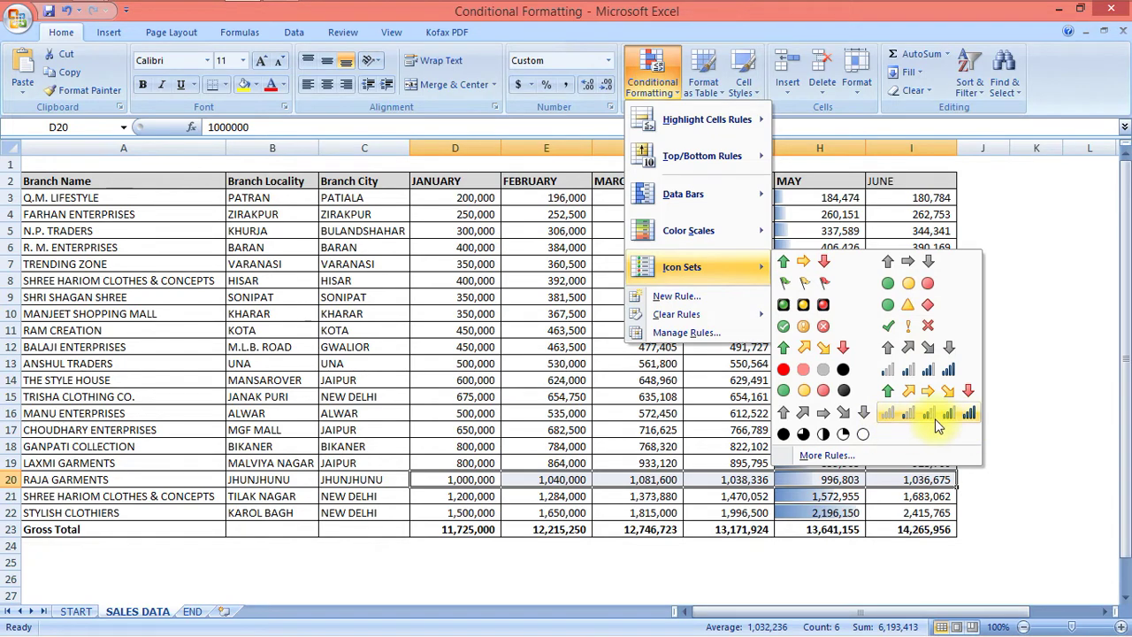
left_click(784, 262)
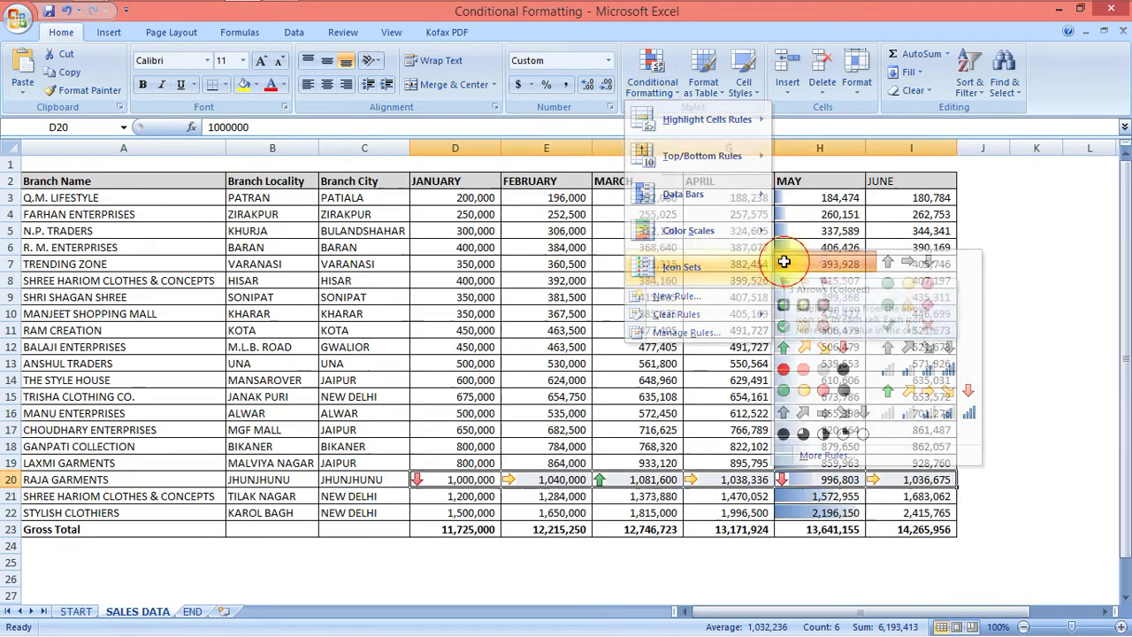
Step: Examine the arrow icons on each month's sales value in D20:I20, and open the END sheet
left_click(645, 479)
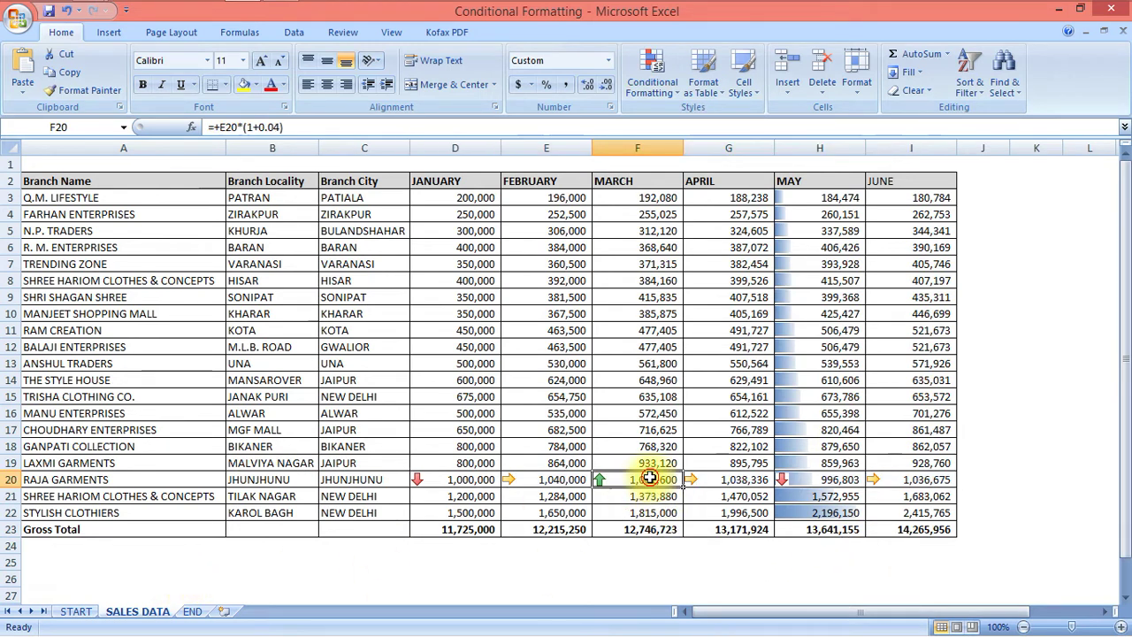
left_click(711, 485)
left_click(579, 479)
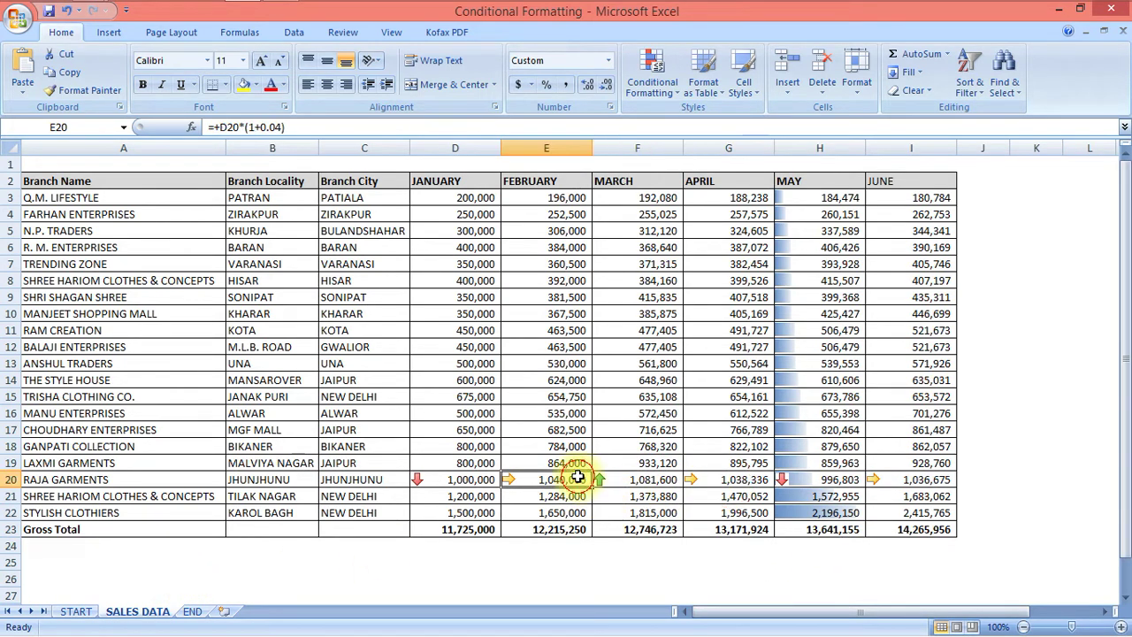
left_click(928, 480)
left_click(432, 479)
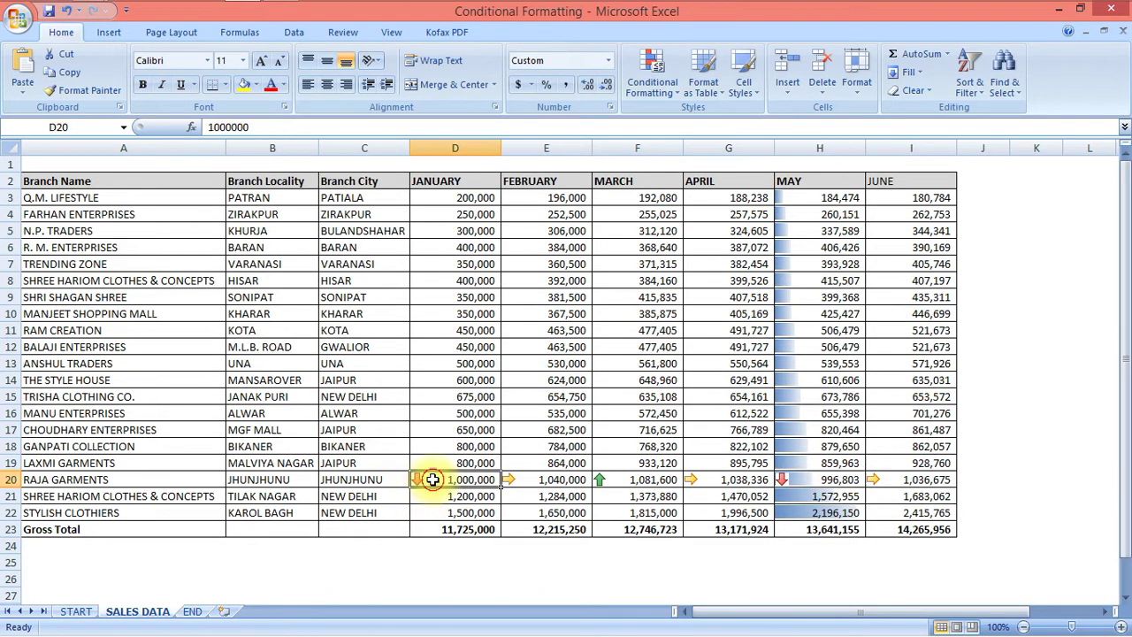
left_click(820, 480)
left_click(469, 479)
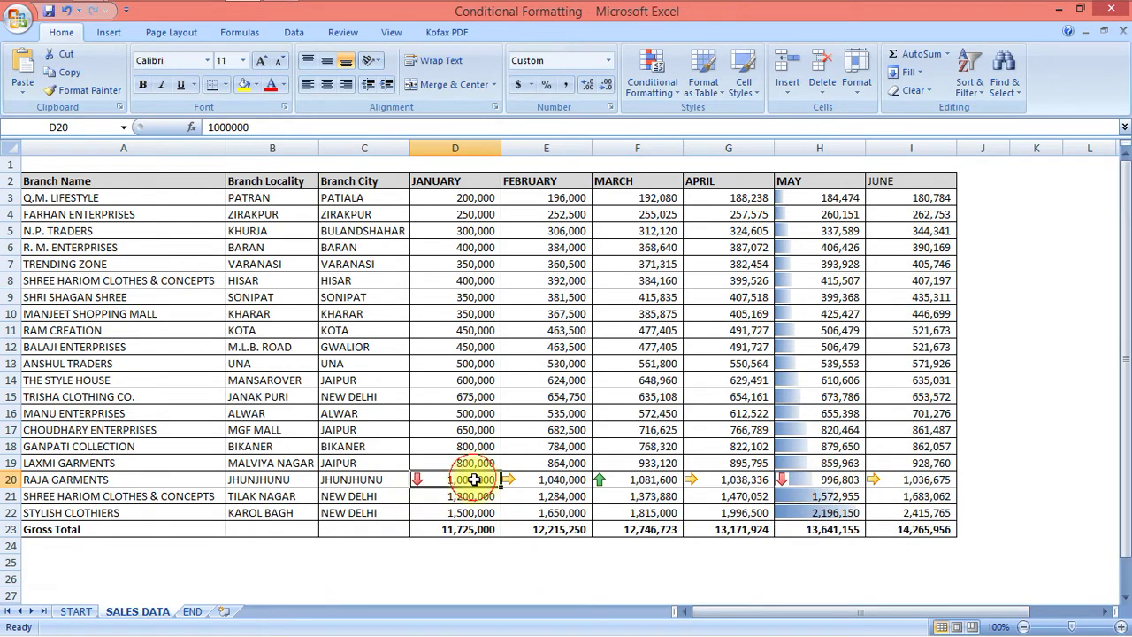
left_click(908, 477)
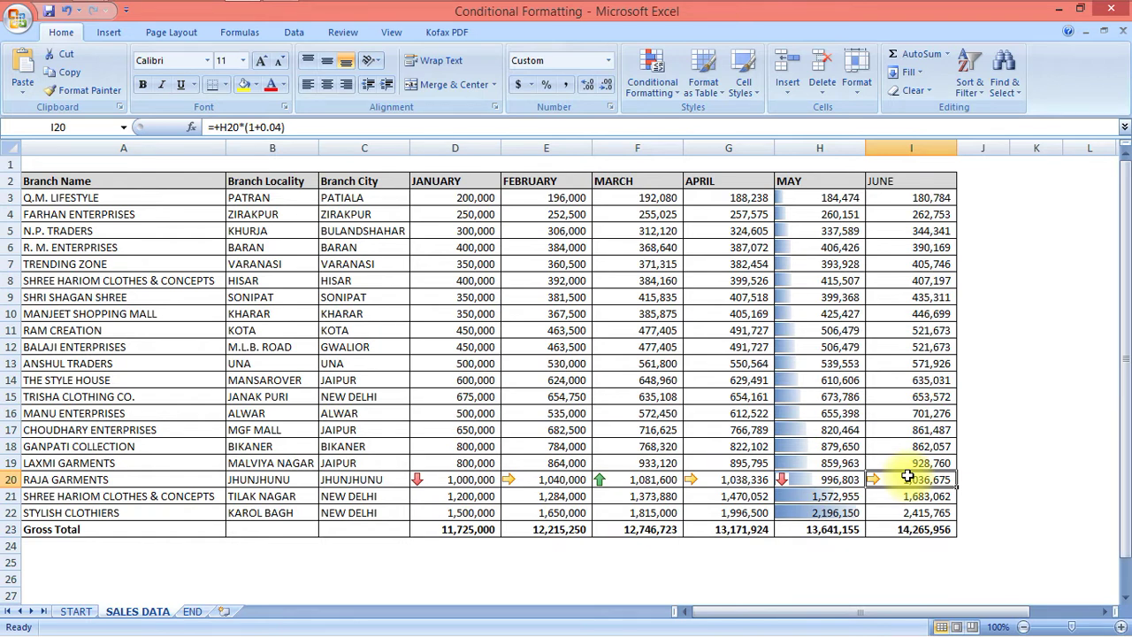
left_click(193, 612)
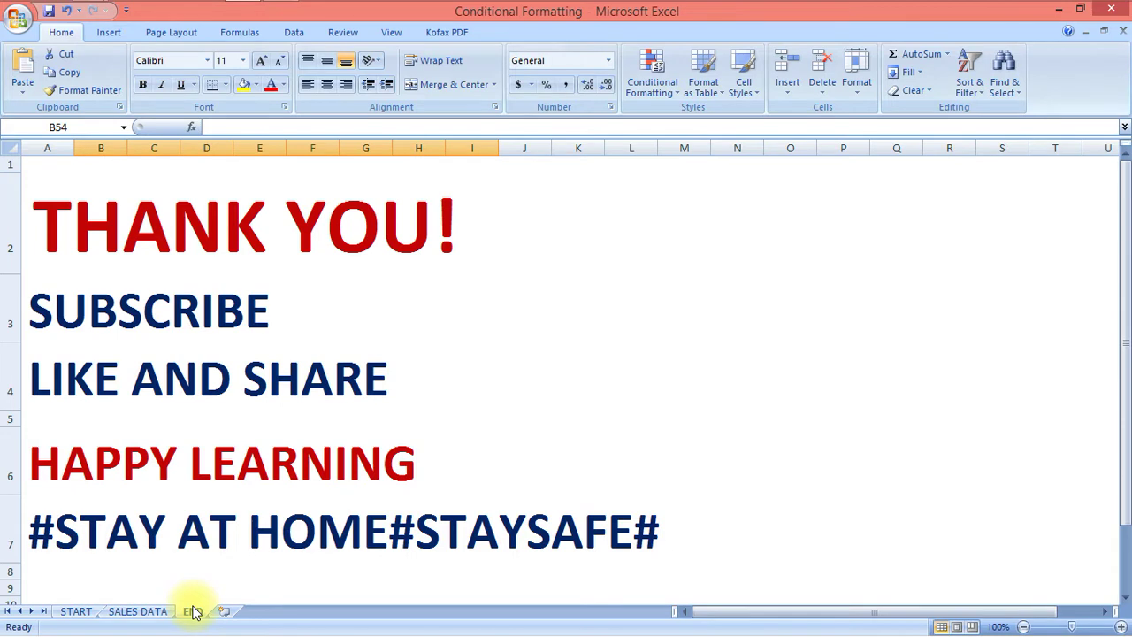